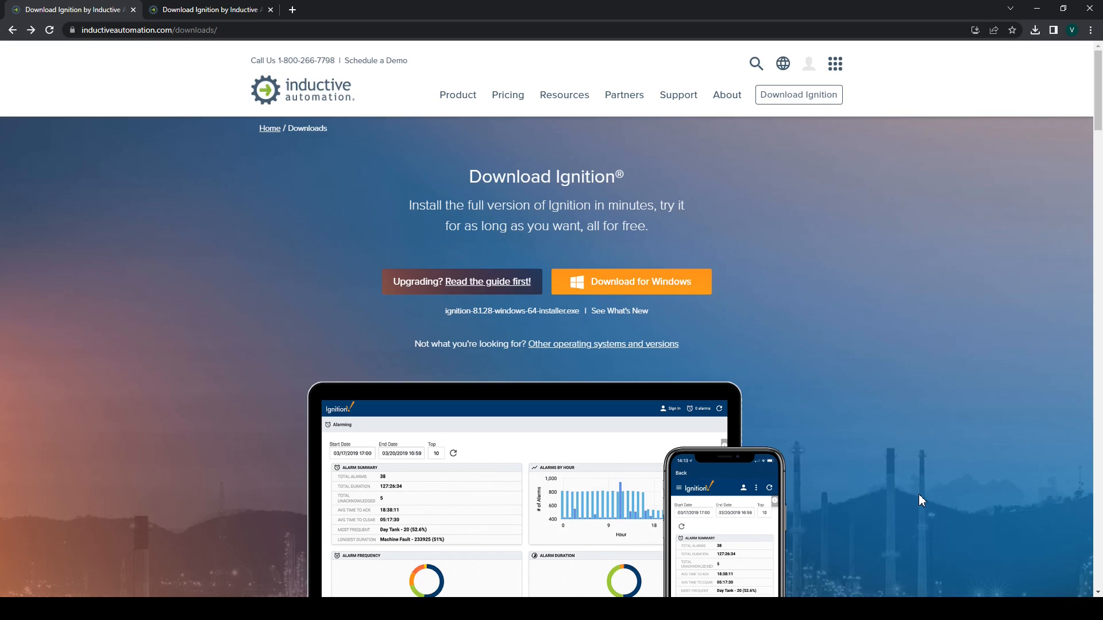
Step: Start downloading the Ignition 8.1.28 Windows installer and go to the Thanks for Downloading page
left_click(561, 31)
left_click(557, 258)
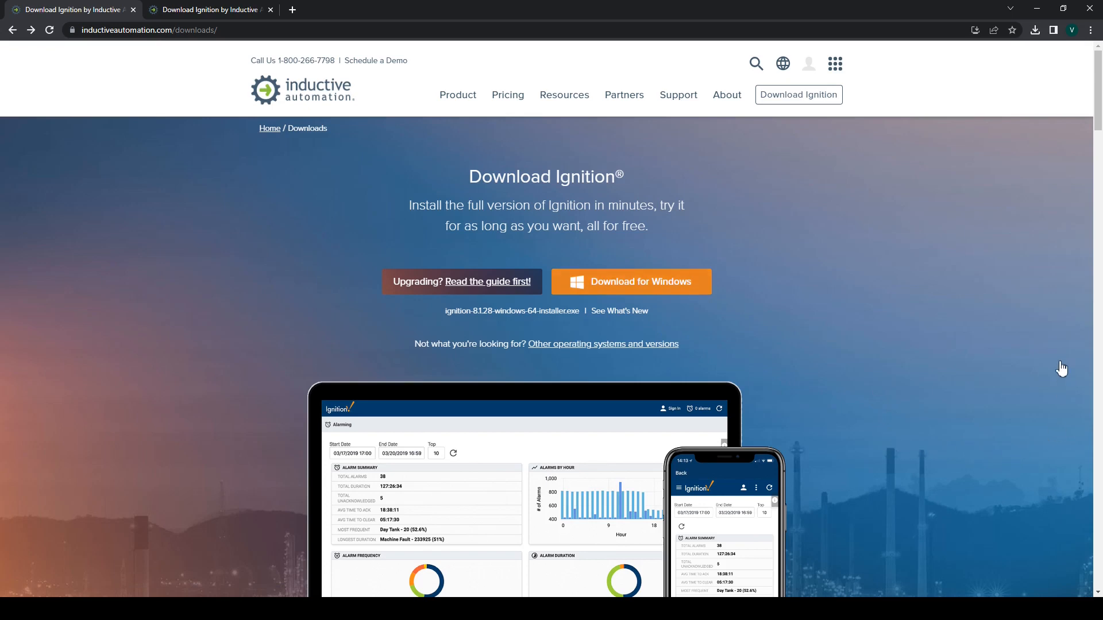
left_click(631, 281)
left_click(210, 10)
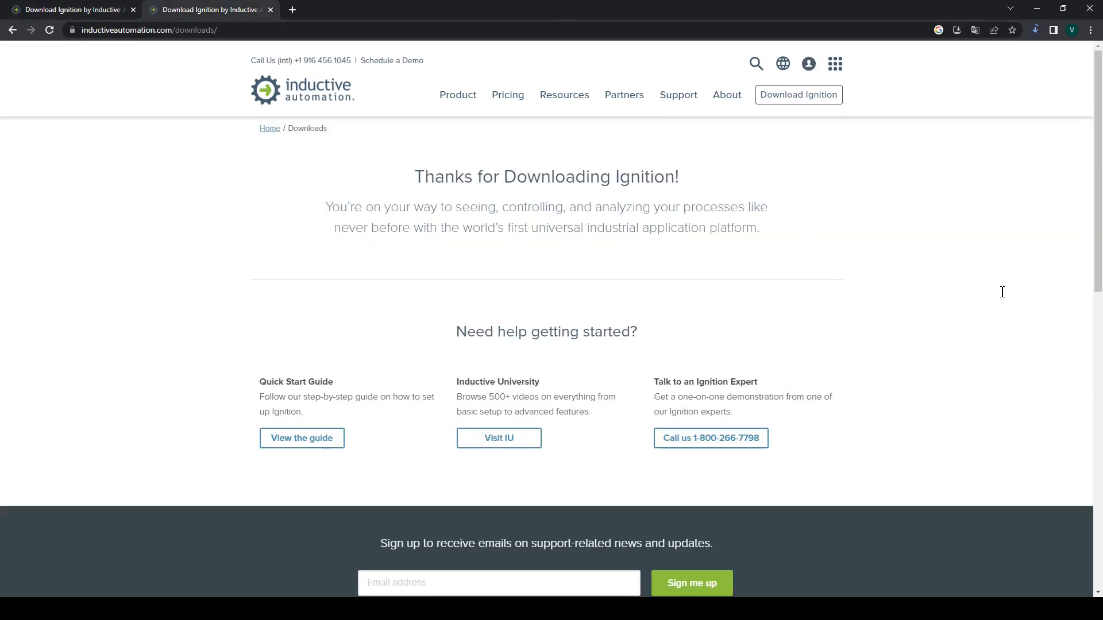
Step: Pause the in-progress installer download from Chrome's downloads list
left_click(1035, 30)
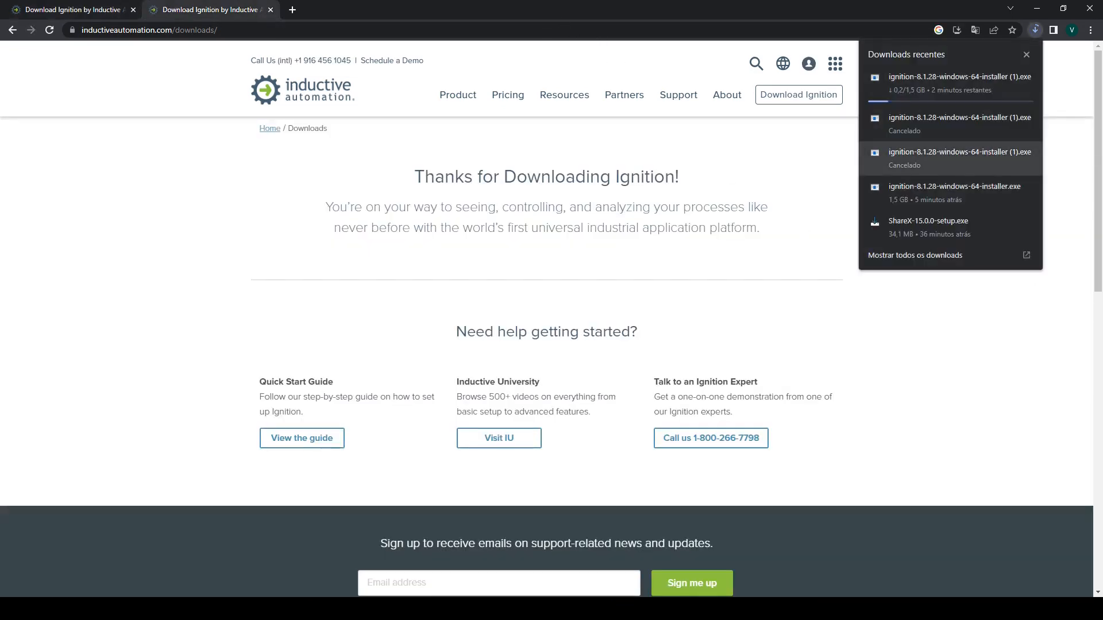
right_click(921, 94)
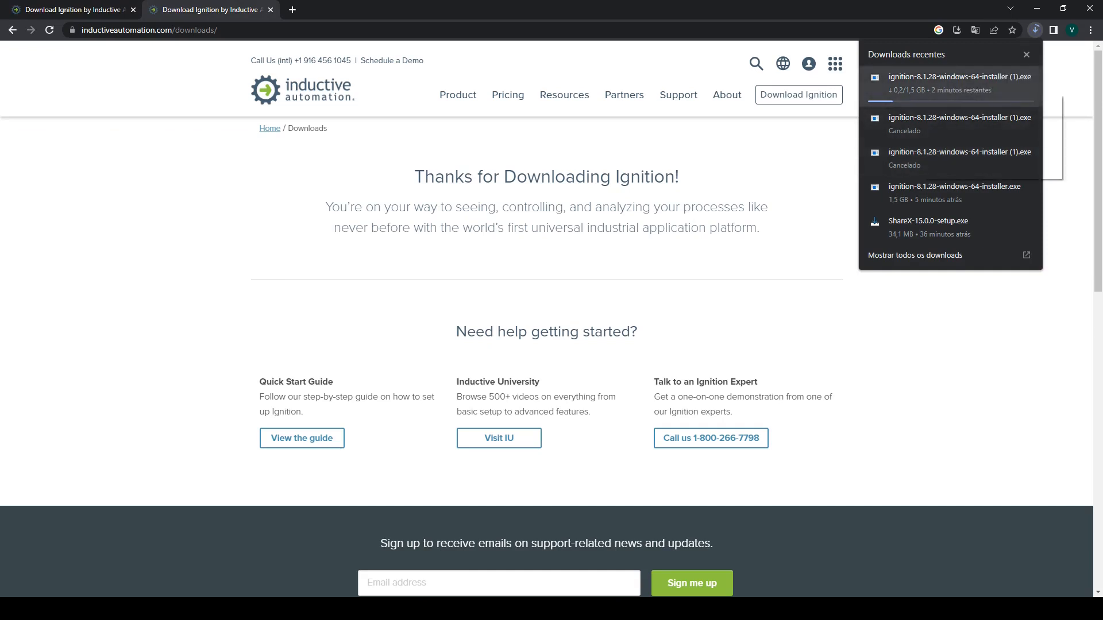
left_click(953, 136)
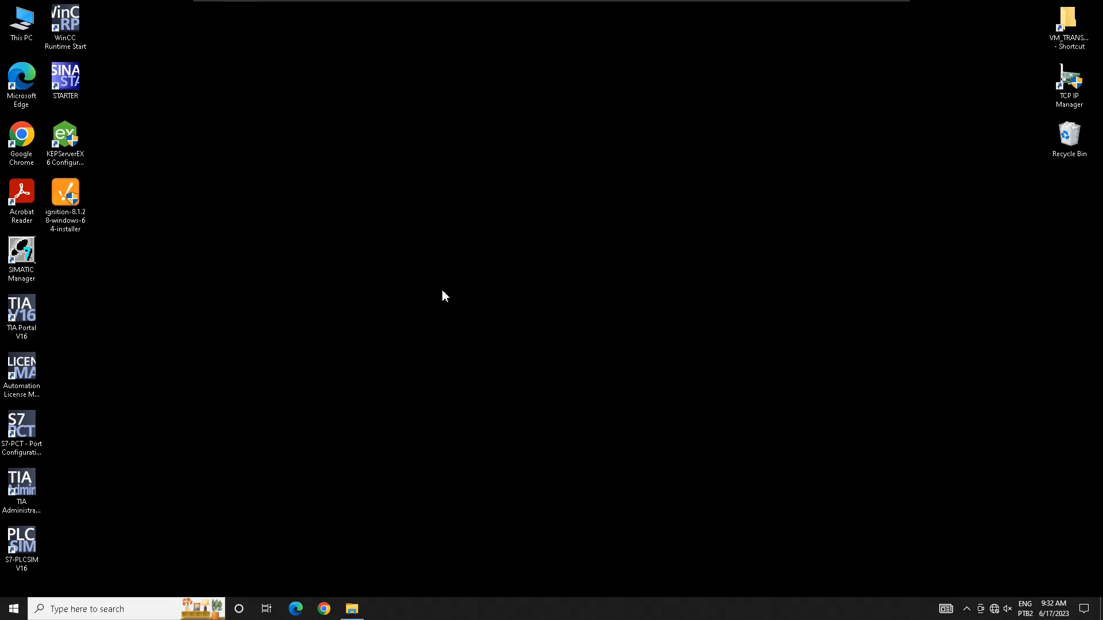
Step: Run the ignition-8.1.28 installer from the desktop to reach its Welcome page
double_click(66, 202)
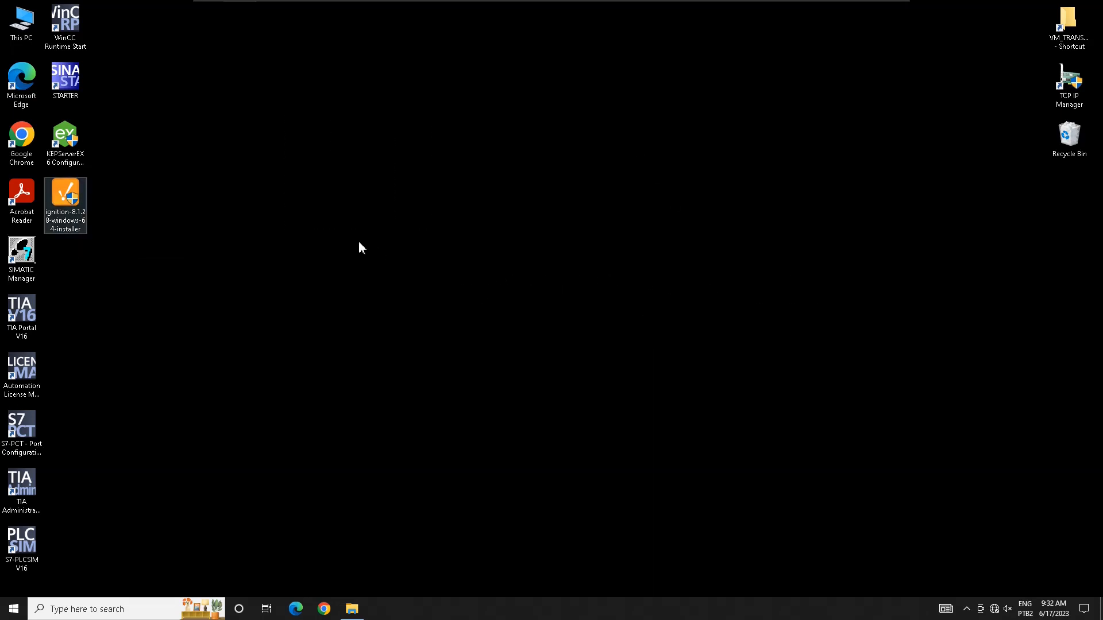
key("Return")
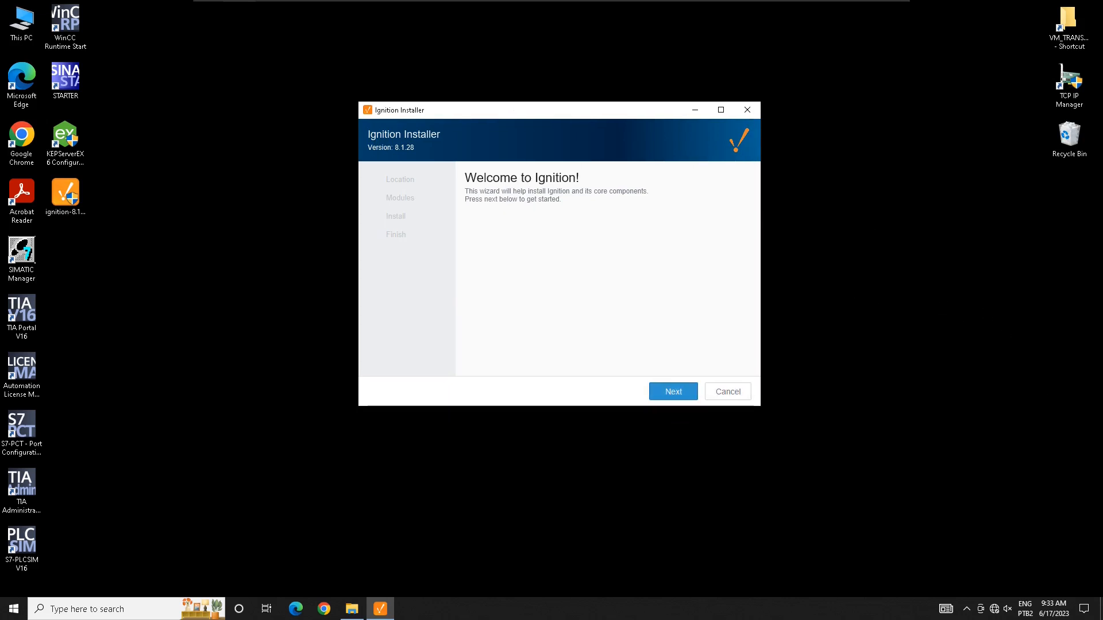
Step: Move to the Installation Location page and put the cursor in the Gateway Service Name field
left_click(673, 392)
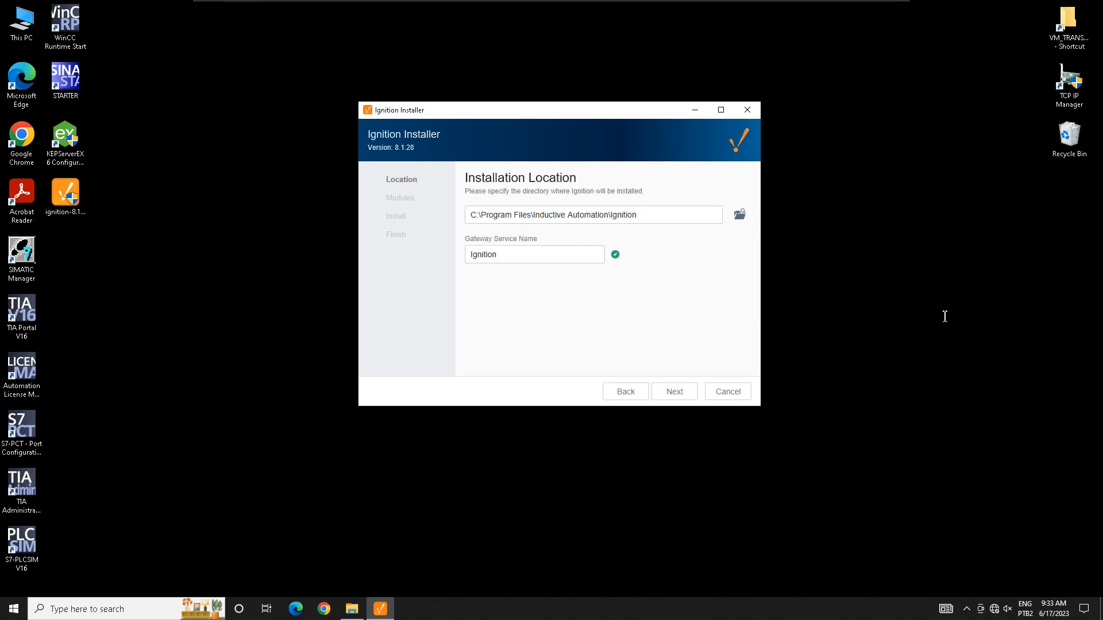
left_click(517, 255)
left_click(529, 287)
left_click(535, 254)
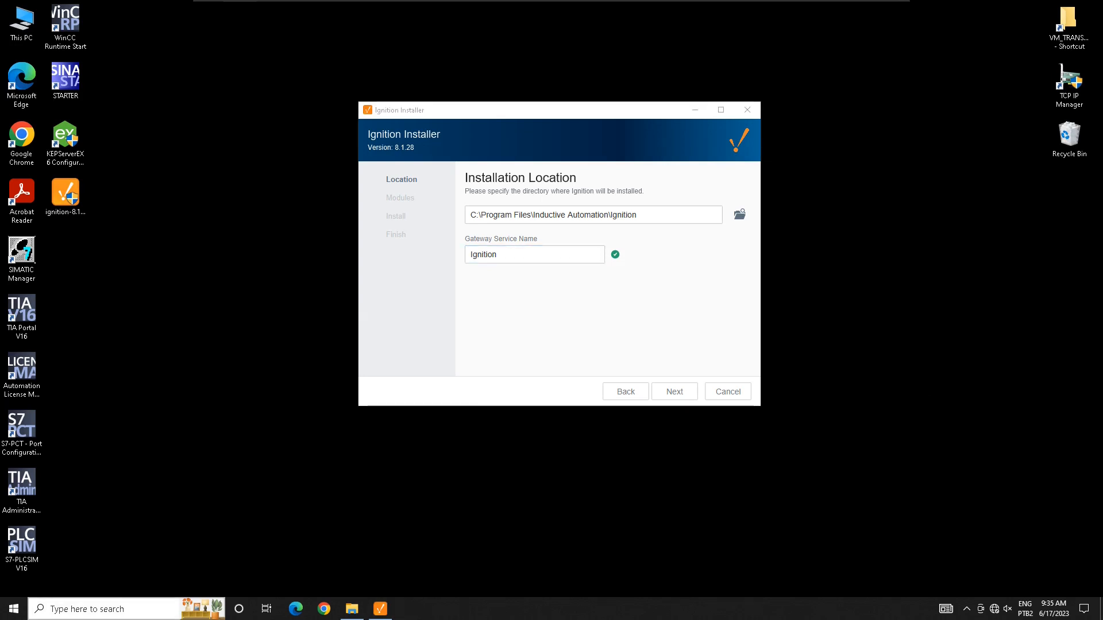
Step: Copy the PC's device name from Windows System settings, then close Settings
key("super+s")
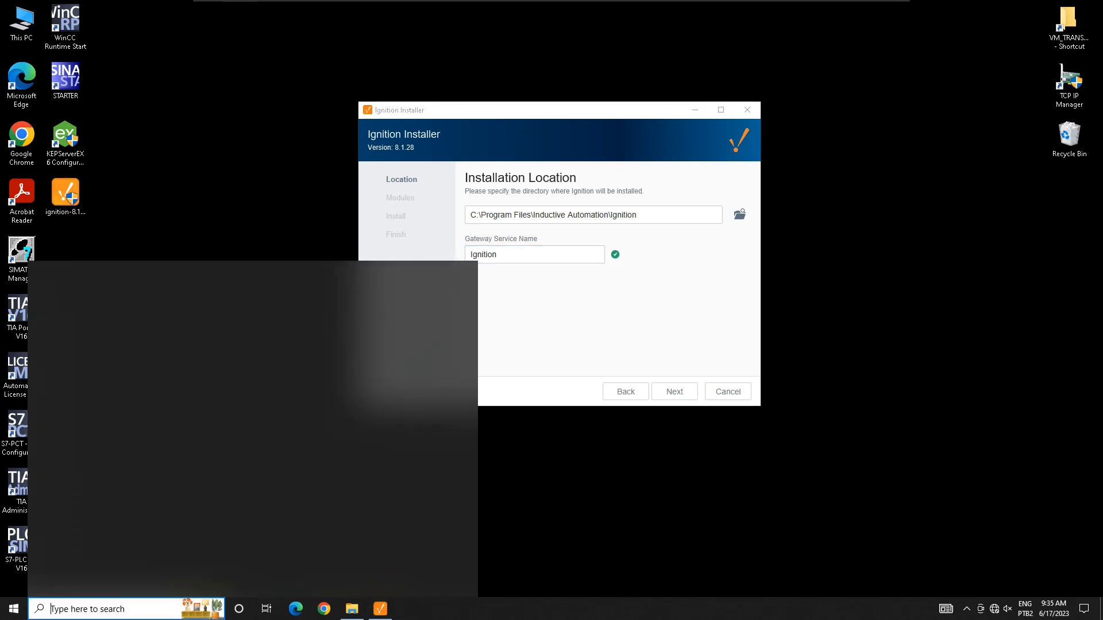
type("syste")
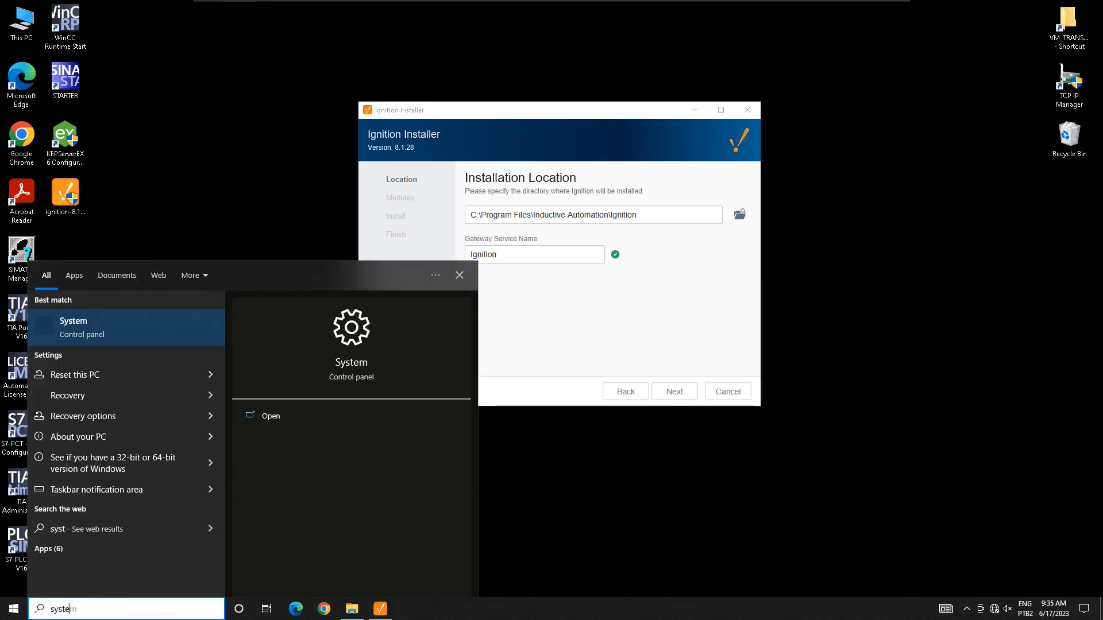
type("m")
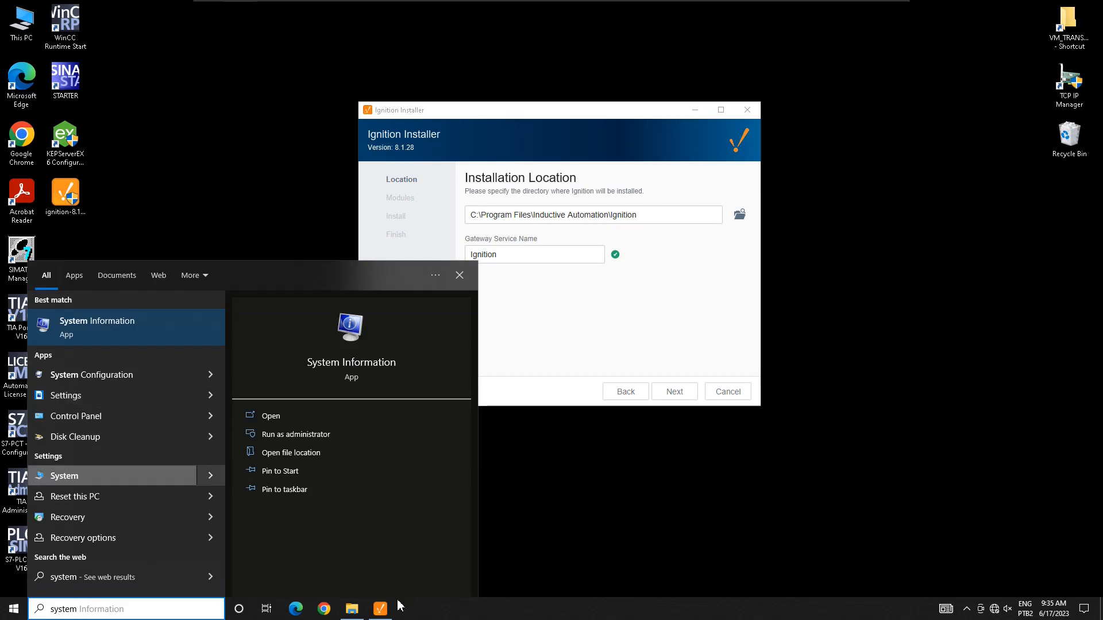
left_click(64, 476)
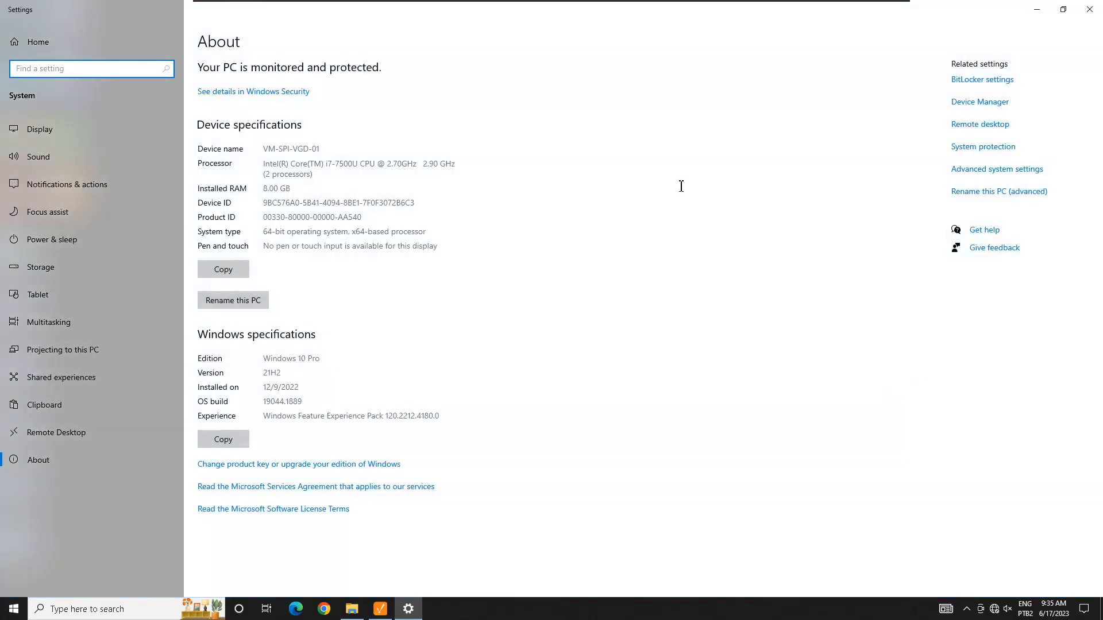
left_click_drag(649, 186, 608, 182)
key("ctrl+c")
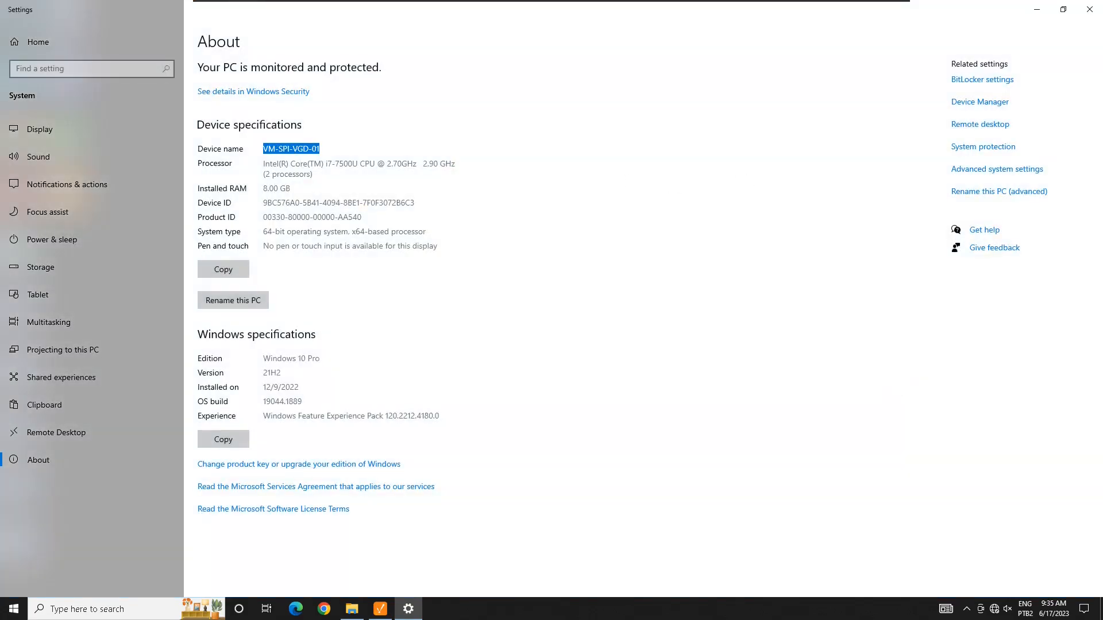
left_click(1089, 9)
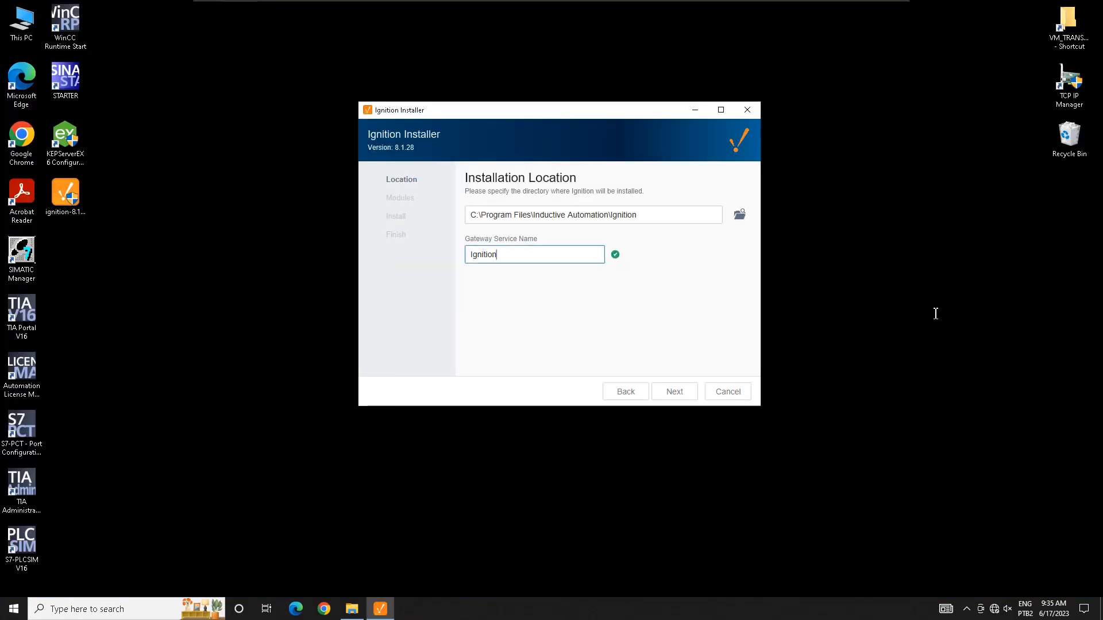
Step: Rename the gateway service to Ignition-VM-SPI-VGD-01 by appending '-' and the device name
type("-")
key("ctrl+v")
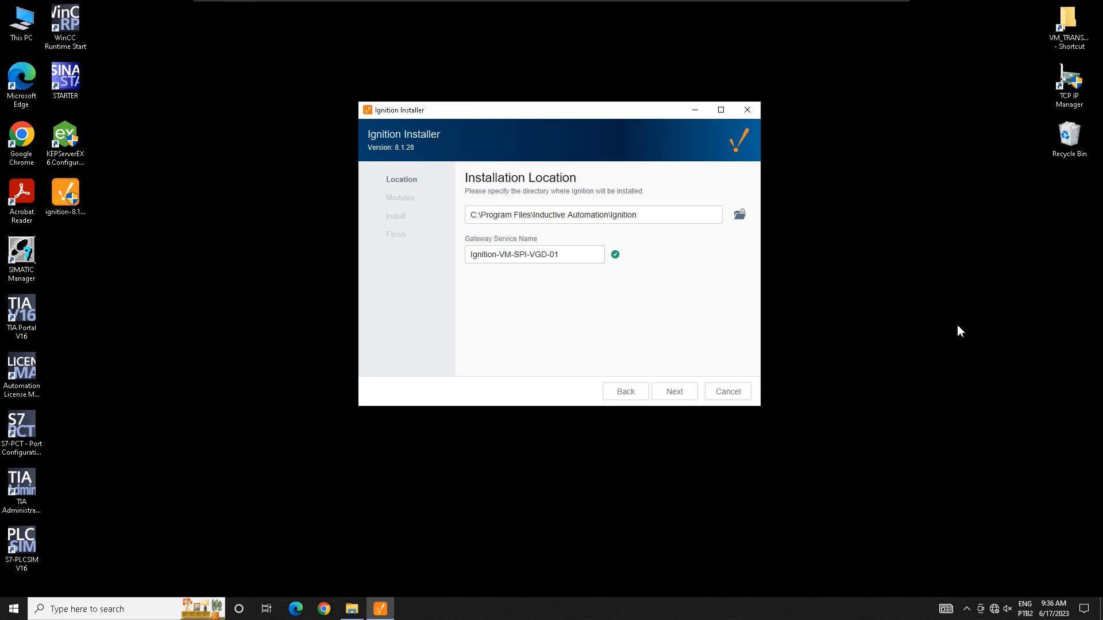
left_click_drag(498, 114, 472, 115)
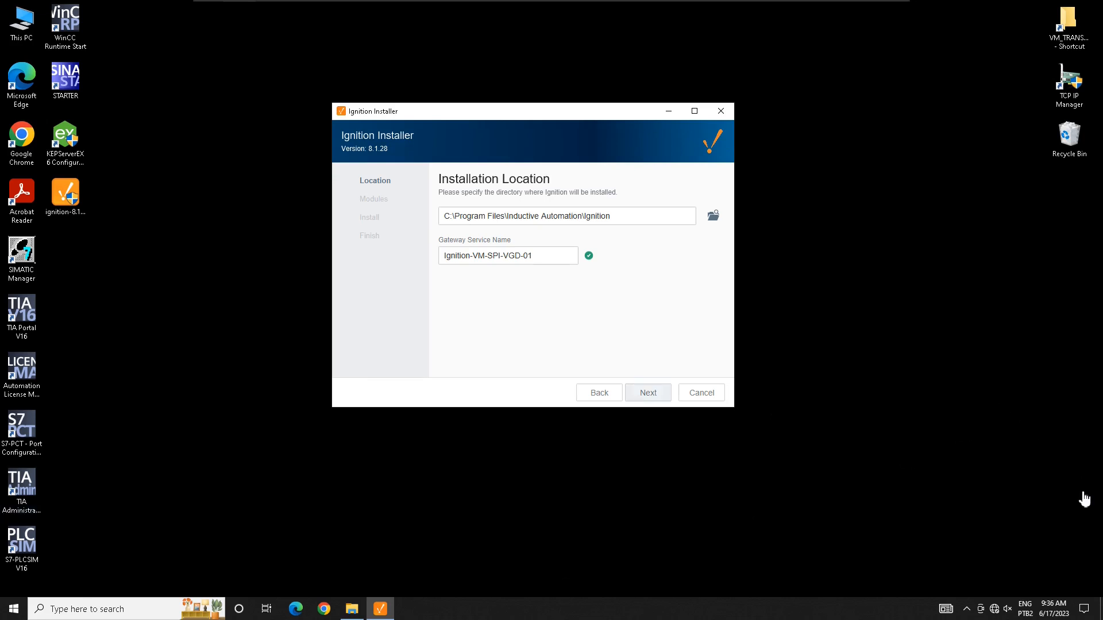
Step: Install Ignition 8.1.28 with the Typical installation option
left_click(647, 393)
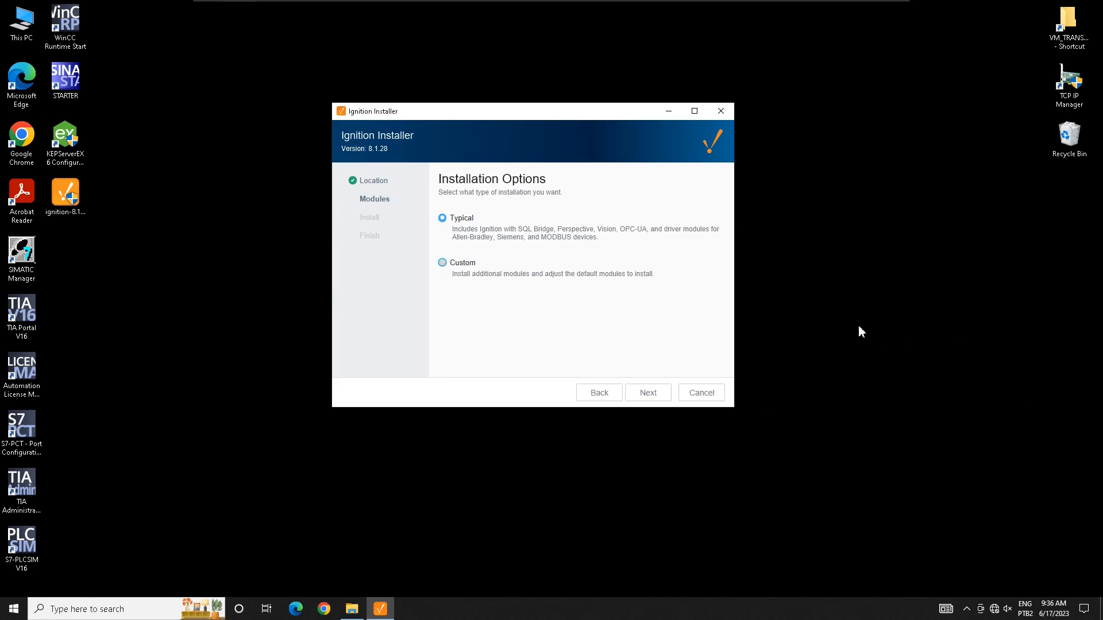
left_click(441, 262)
key("Up")
left_click(648, 392)
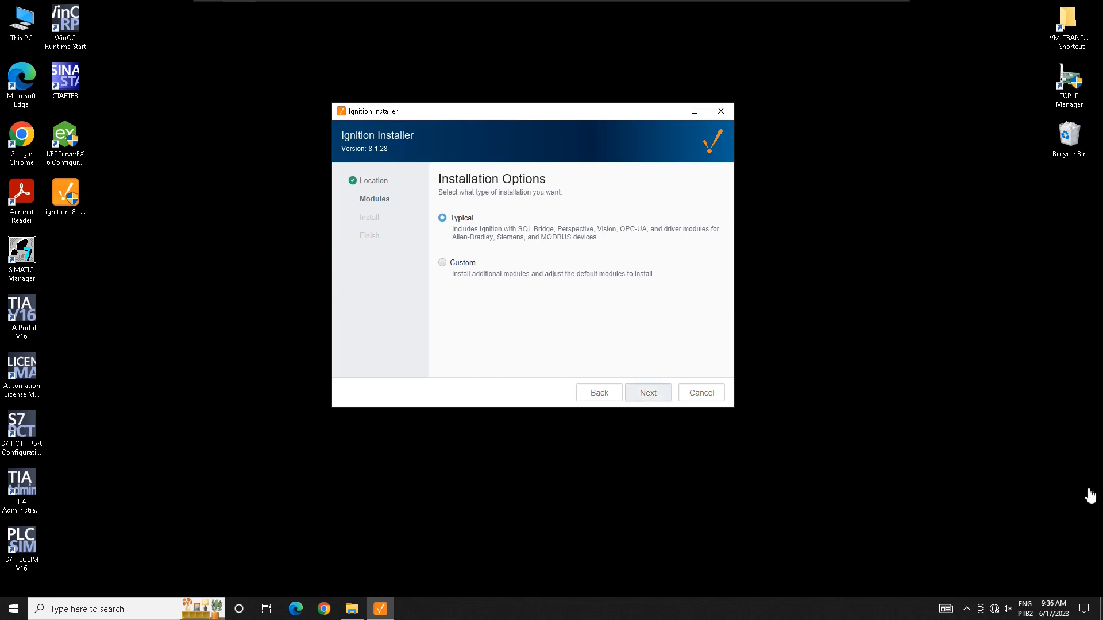
left_click(648, 392)
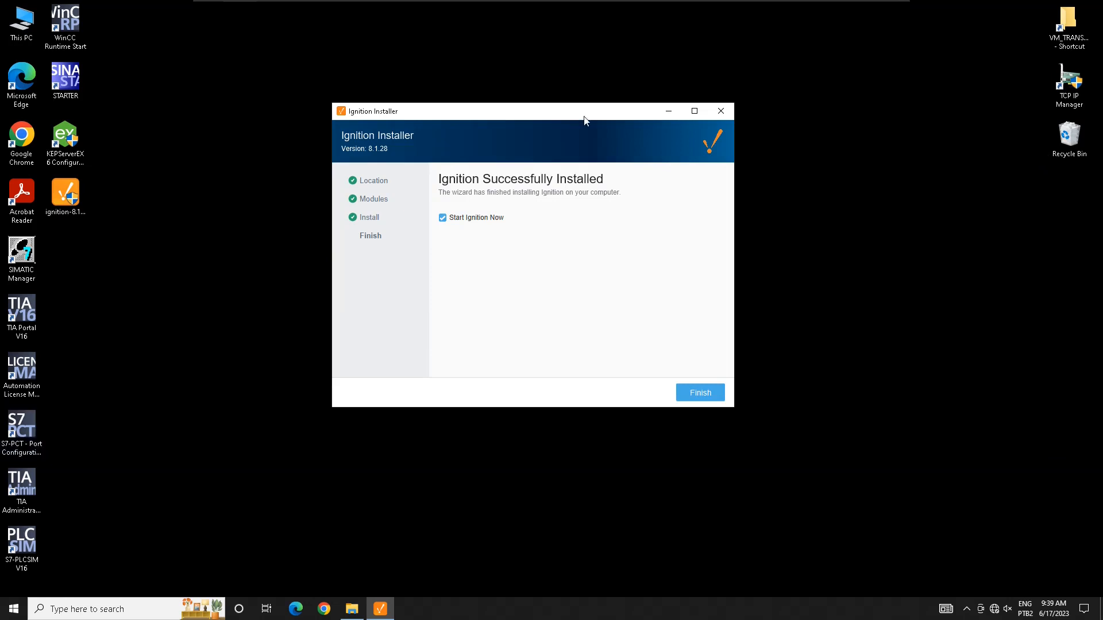
left_click_drag(585, 119, 631, 127)
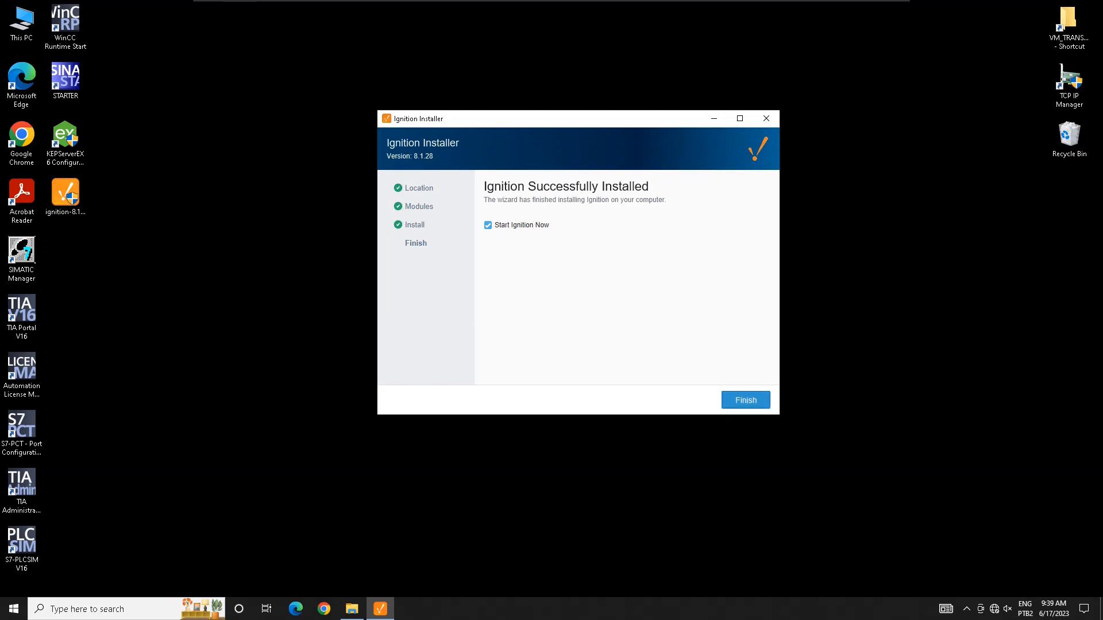
Step: Finish the installer with Start Ignition Now and bring up localhost:8088/welcome in Chrome
left_click(746, 401)
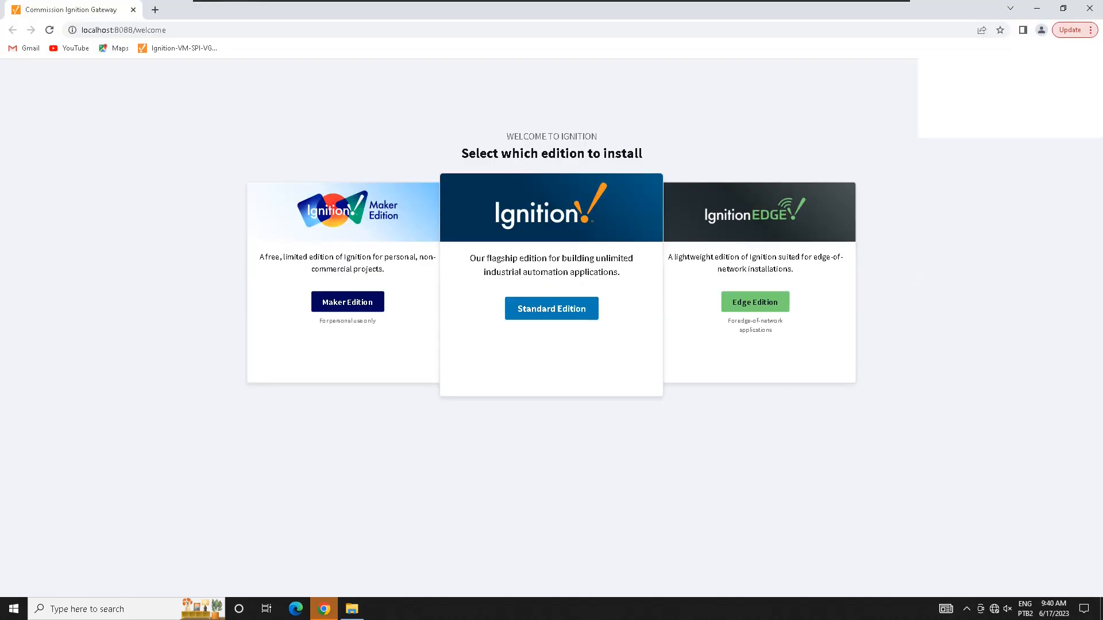
mouse_move(325, 609)
left_click(336, 560)
left_click(513, 34)
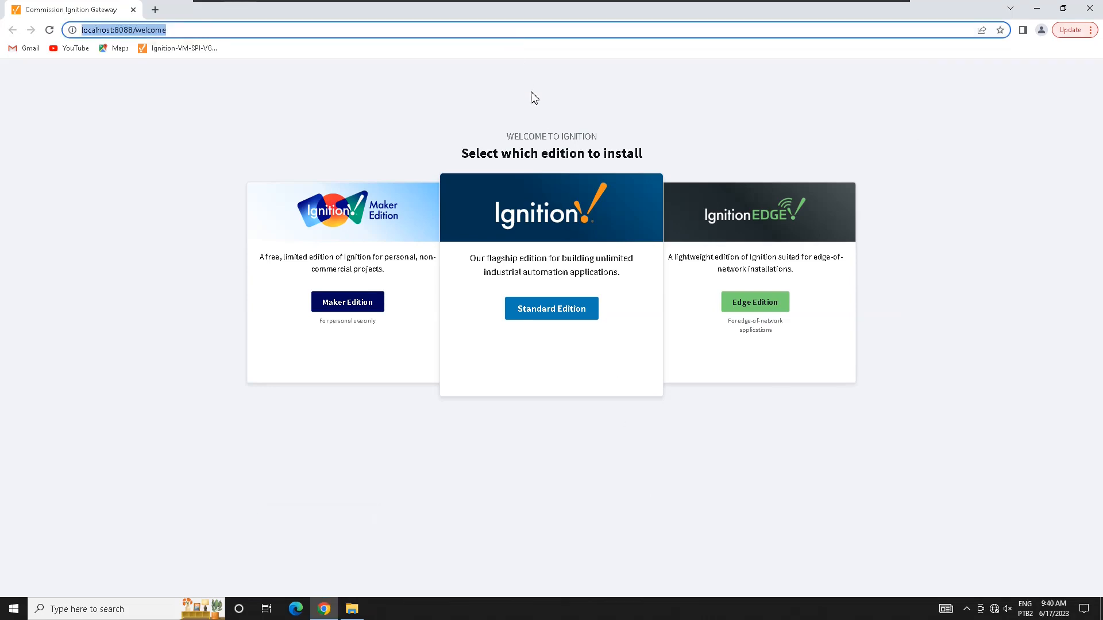
left_click(548, 176)
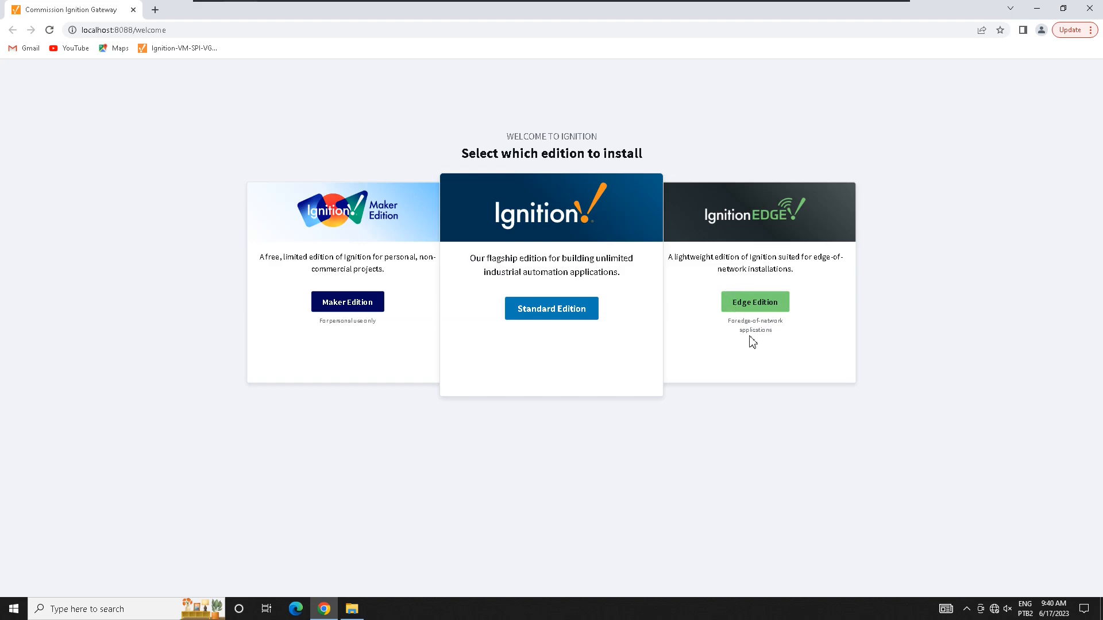
Step: Compare the Maker, Standard and Edge edition descriptions, then pick Standard Edition
left_click_drag(605, 320, 769, 335)
left_click(809, 335)
left_click_drag(862, 325, 1060, 352)
left_click(1067, 371)
left_click(906, 352)
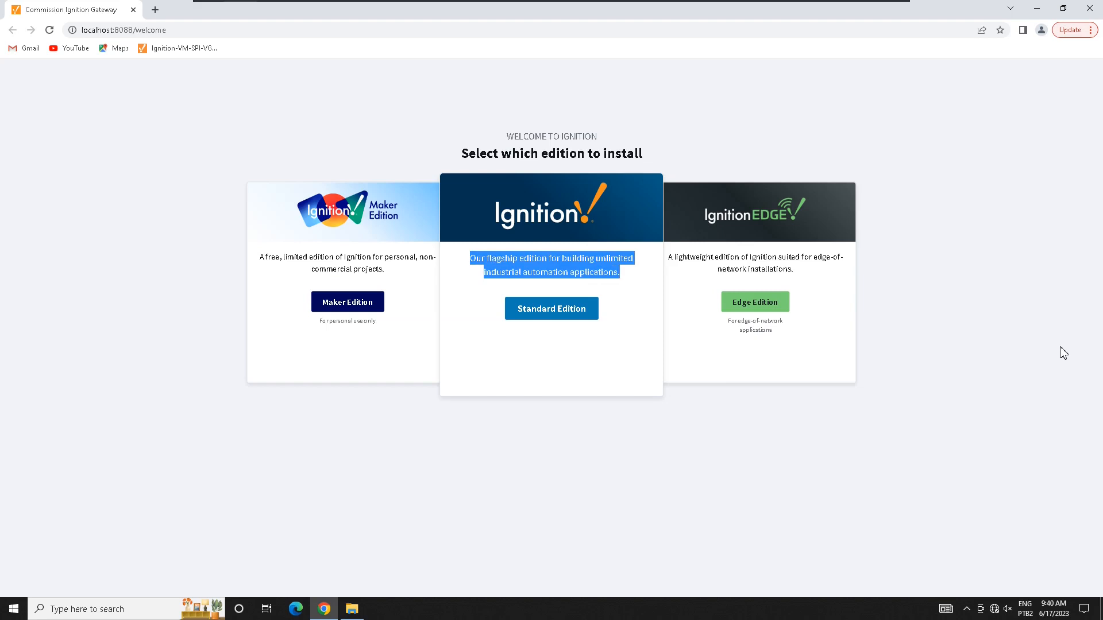
left_click(1064, 359)
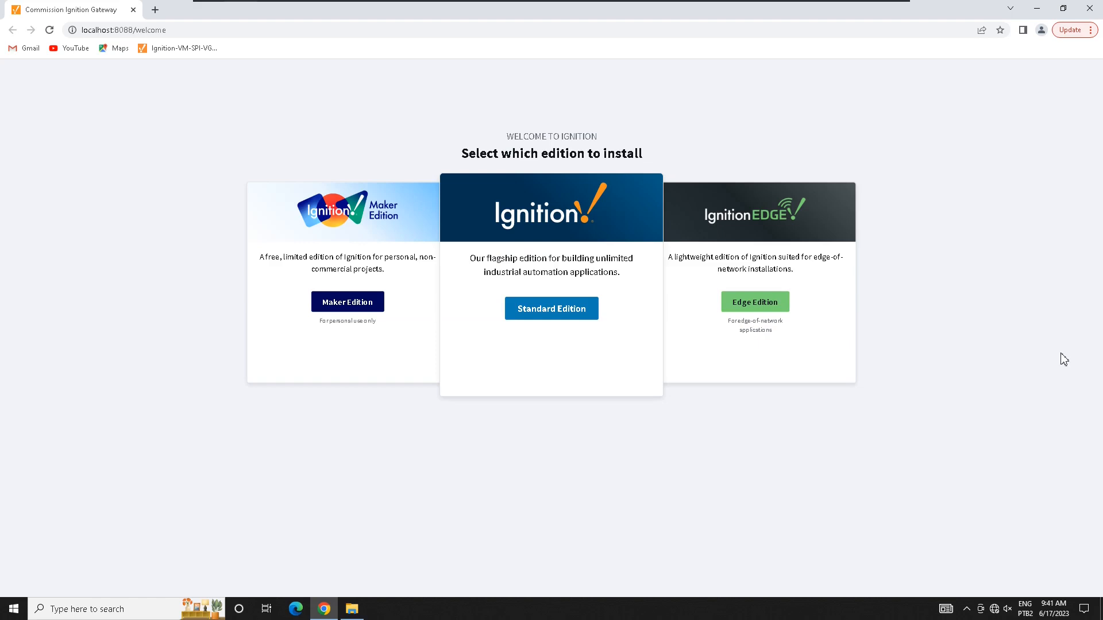
left_click_drag(668, 257, 795, 270)
left_click(805, 276)
left_click_drag(793, 269, 678, 257)
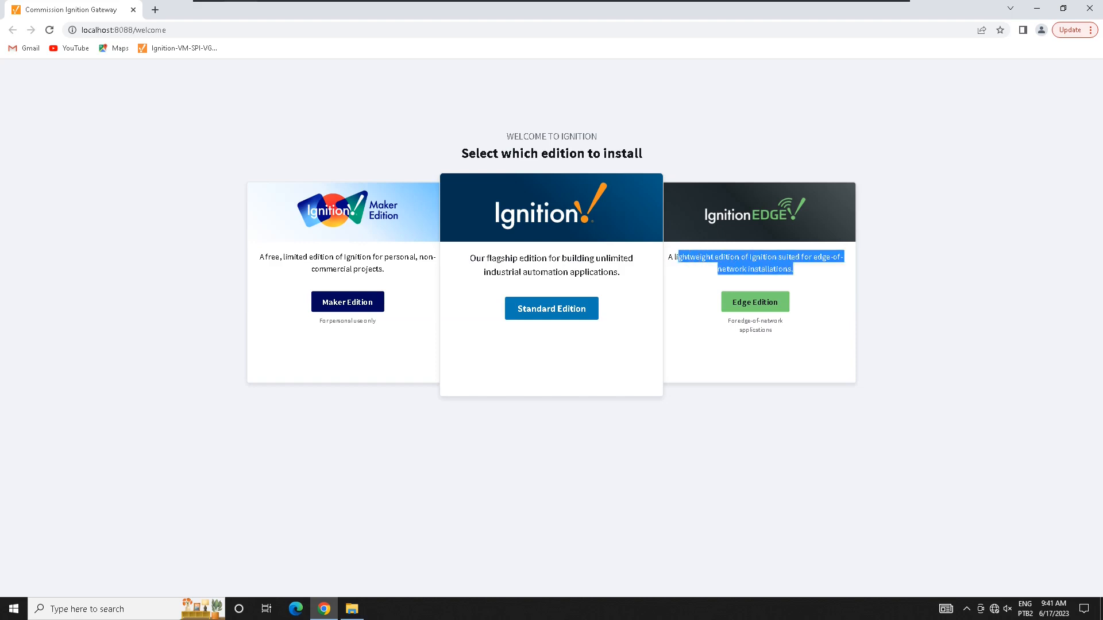
left_click(1071, 343)
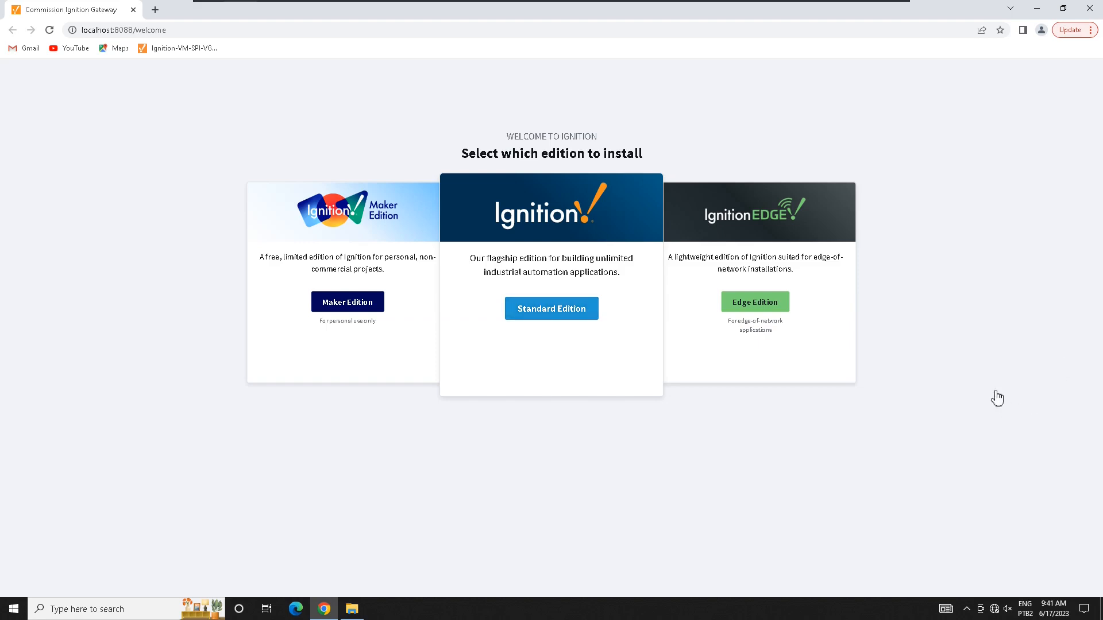
left_click(551, 309)
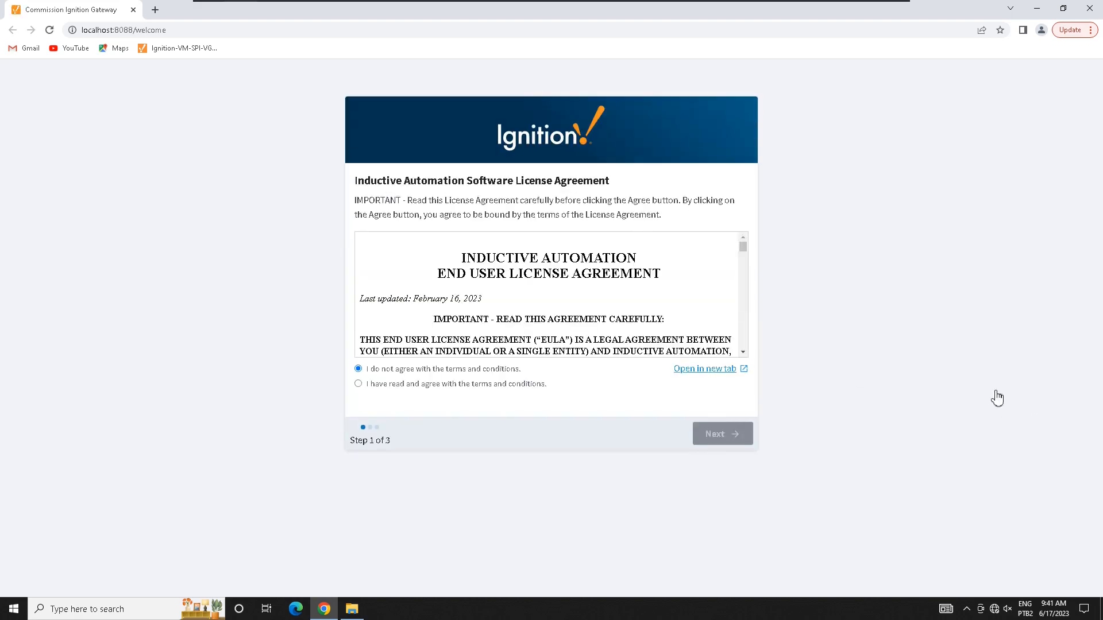
Step: Accept the license terms and enter the username admin
left_click(358, 384)
left_click(732, 434)
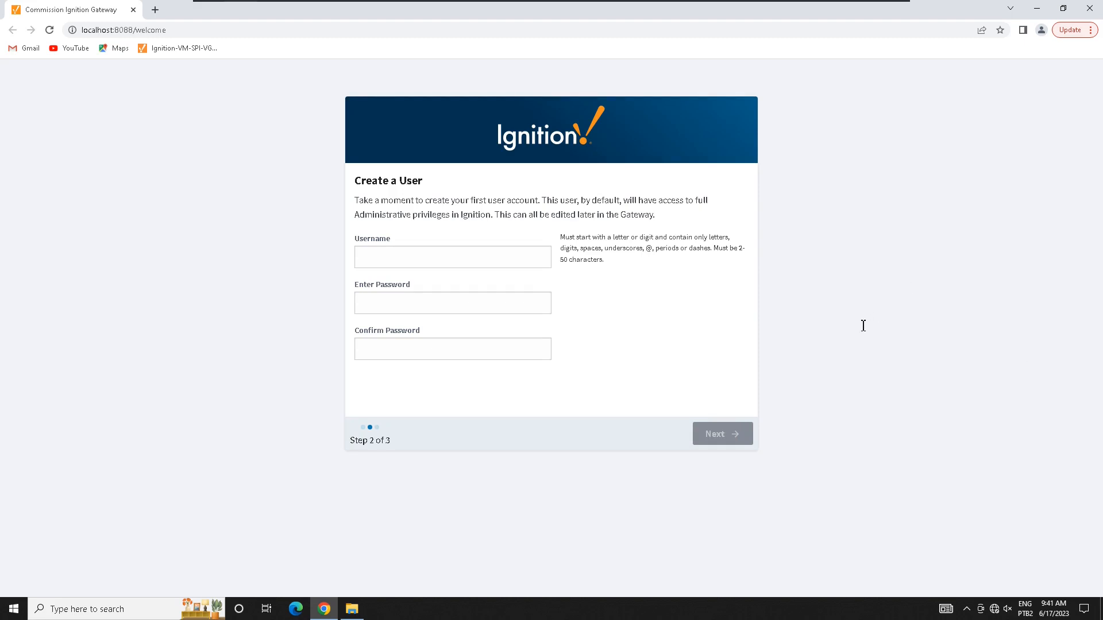
type("ad")
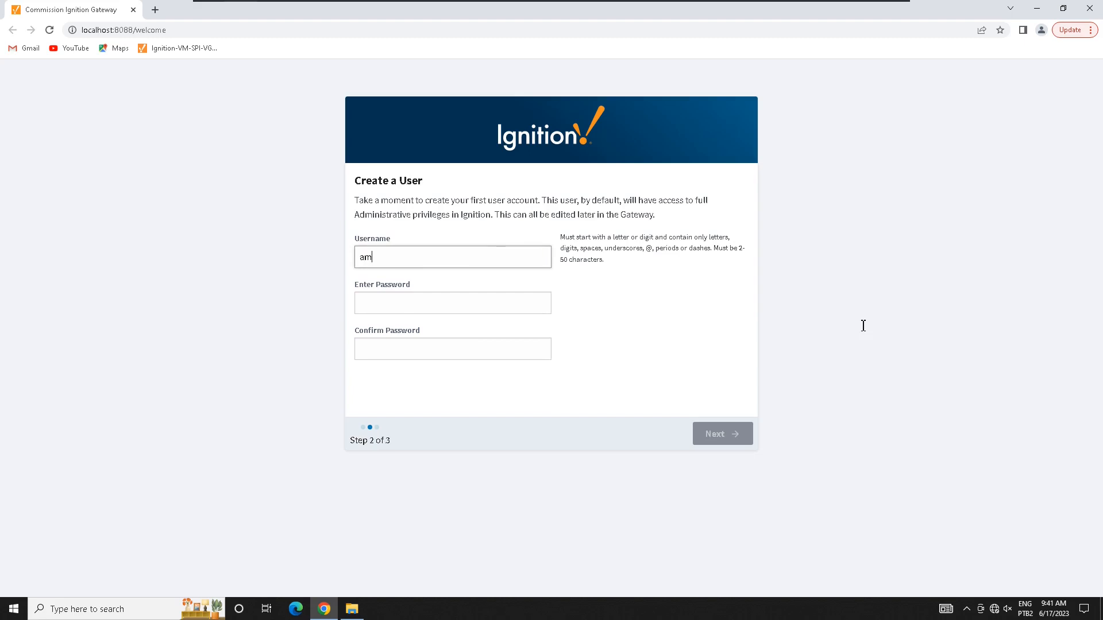
key("BackSpace")
type("dmin")
Step: Enter and confirm the account password, then continue to port configuration
key("Tab")
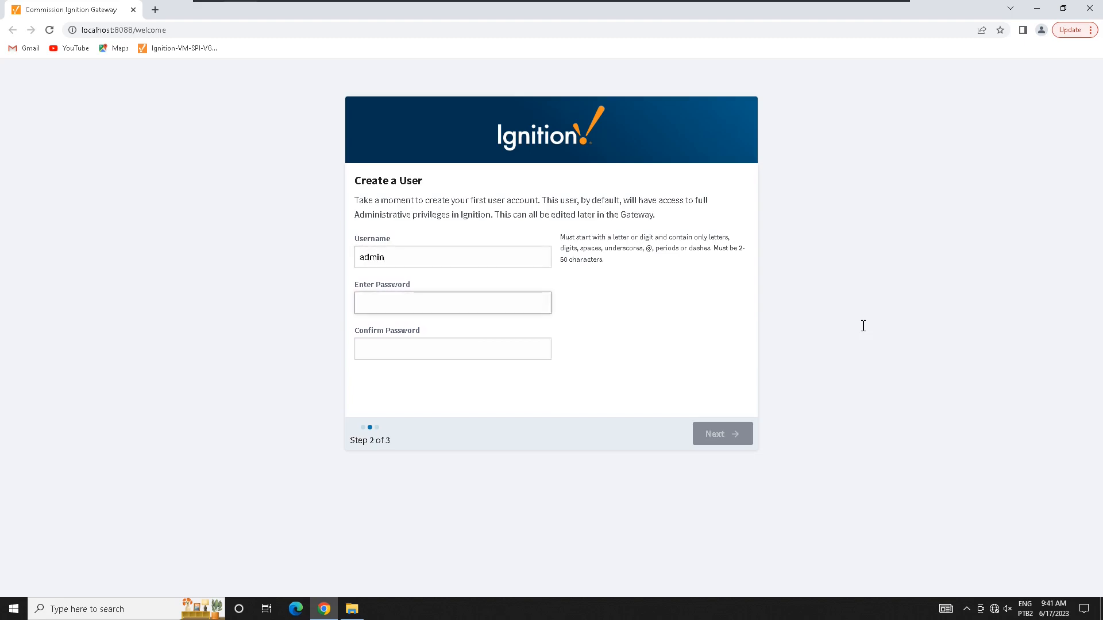
type("admin")
key("Tab")
type("adm")
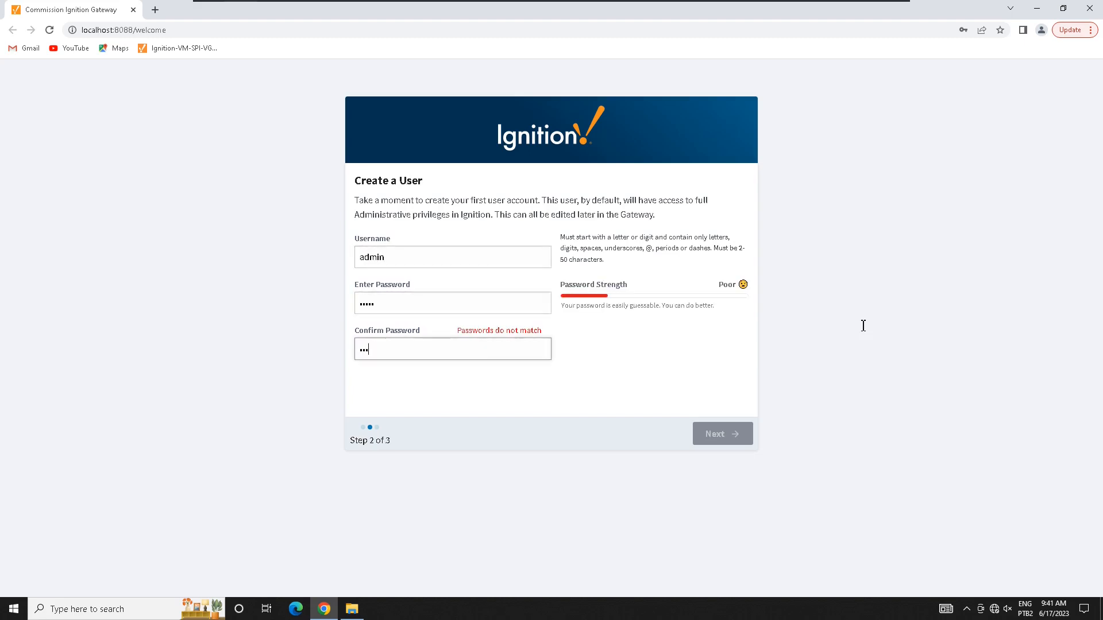
type("in")
key("Tab")
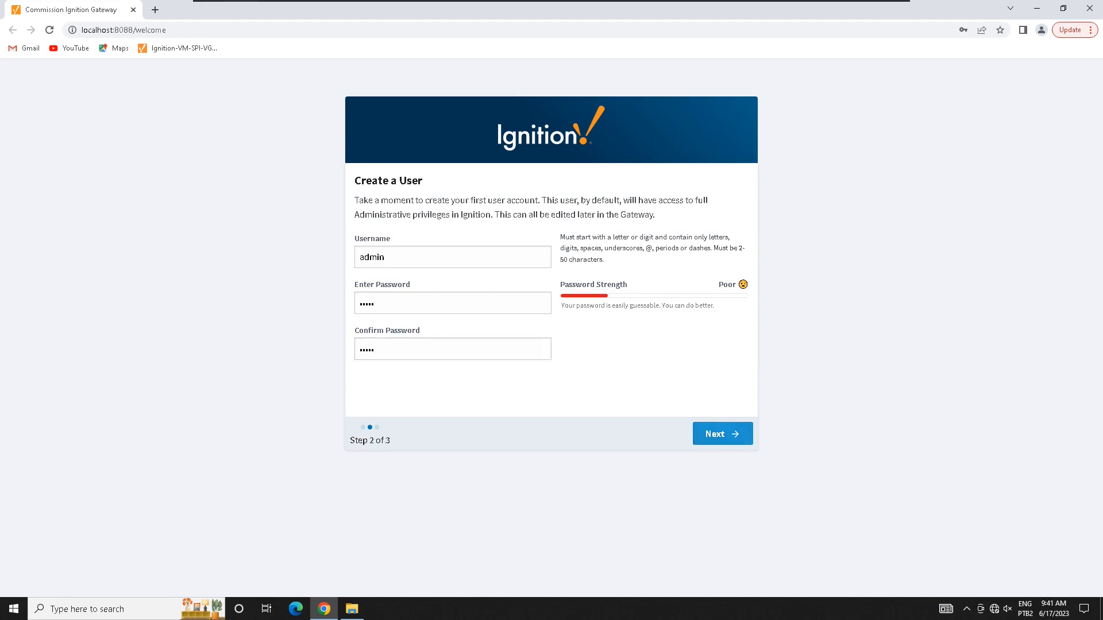
key("Return")
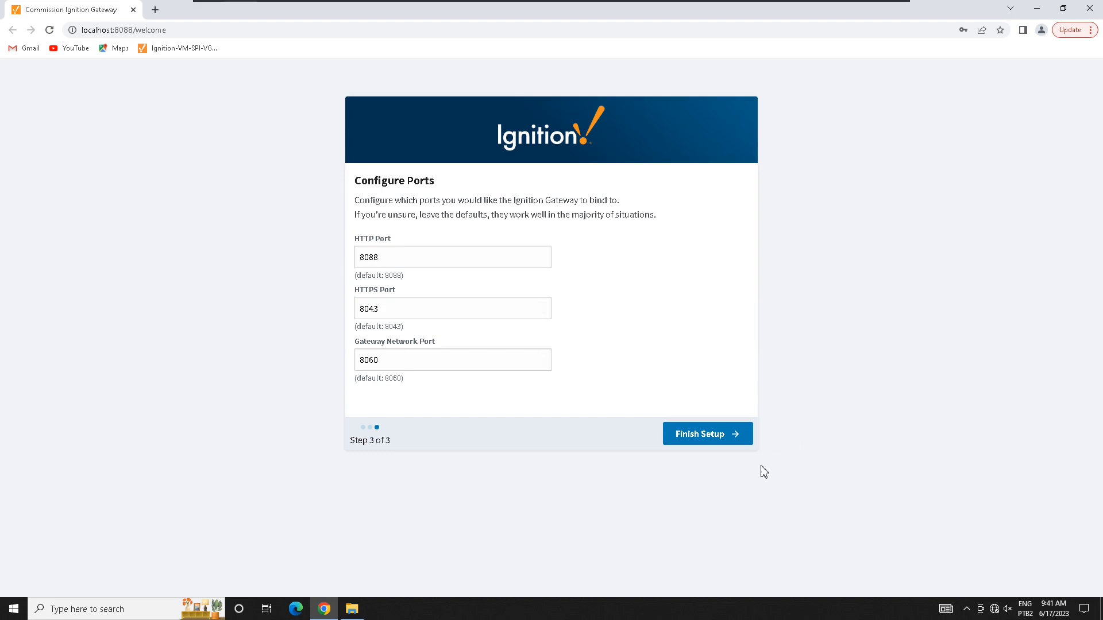
Step: Keep the default ports 8088, 8043 and 8060, finish setup and launch the gateway
left_click(770, 326)
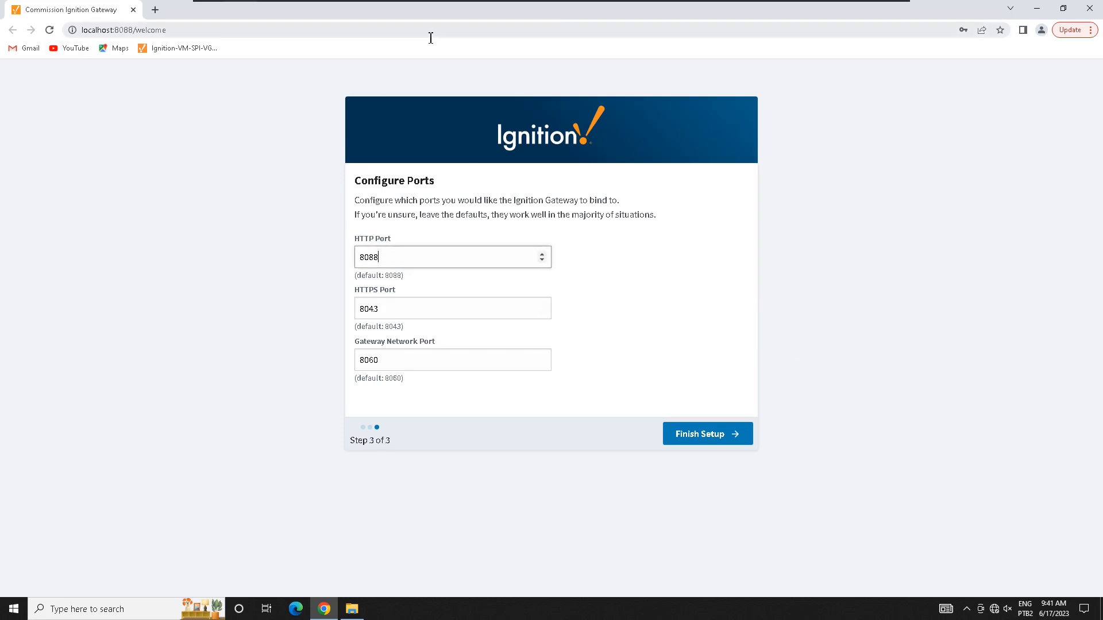
key("Return")
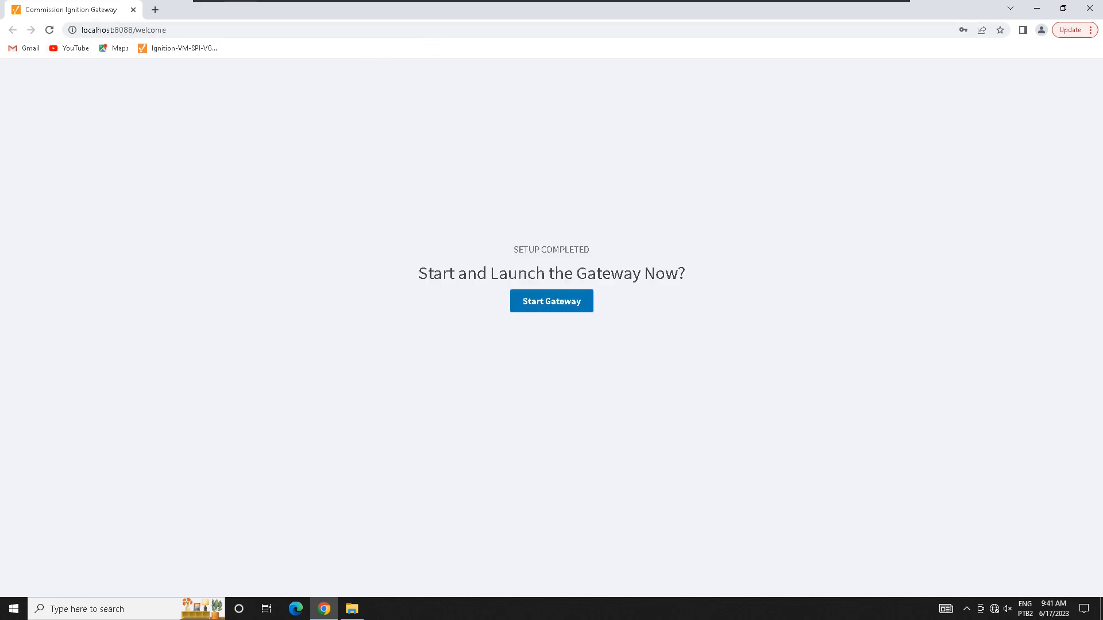
key("Return")
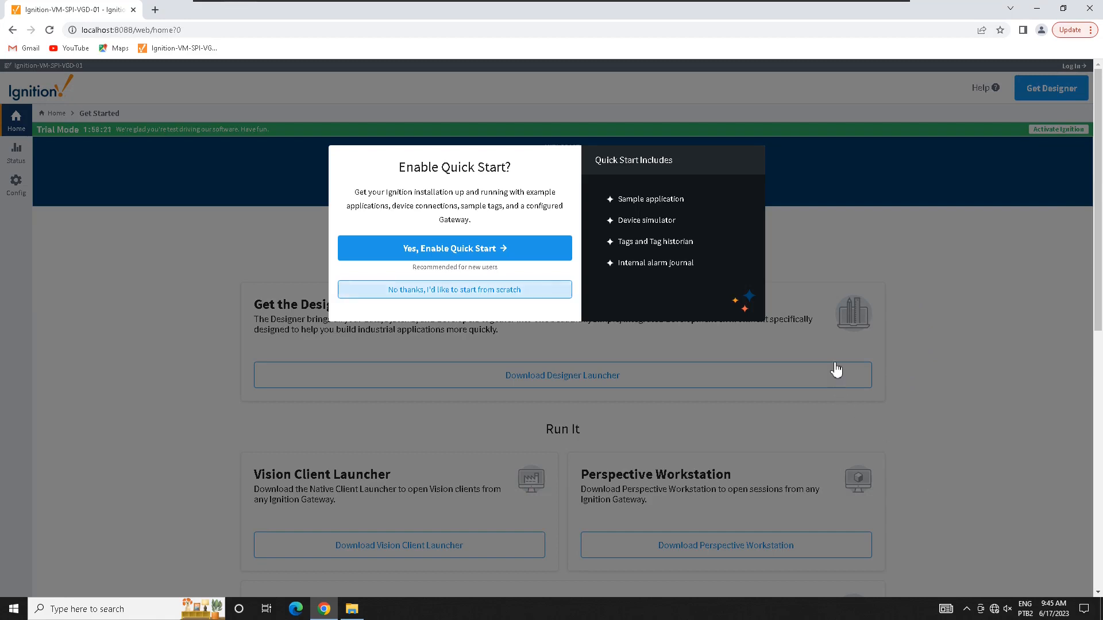
Step: Choose 'No thanks, I'd like to start from scratch' and look over the Get Started page
left_click(454, 289)
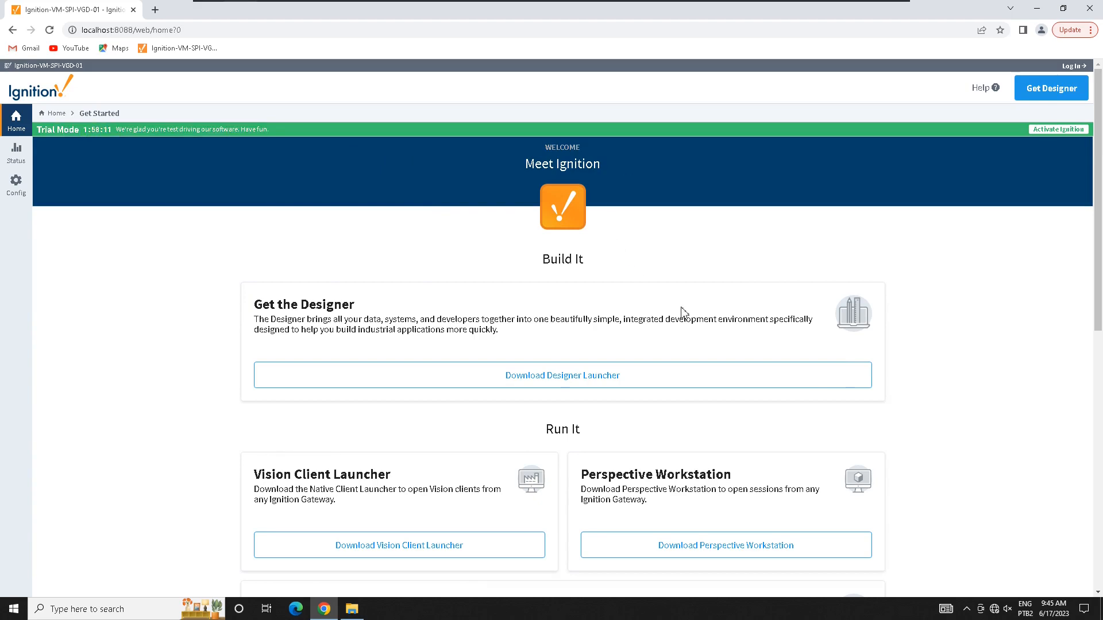
scroll(954, 458, "down", 6)
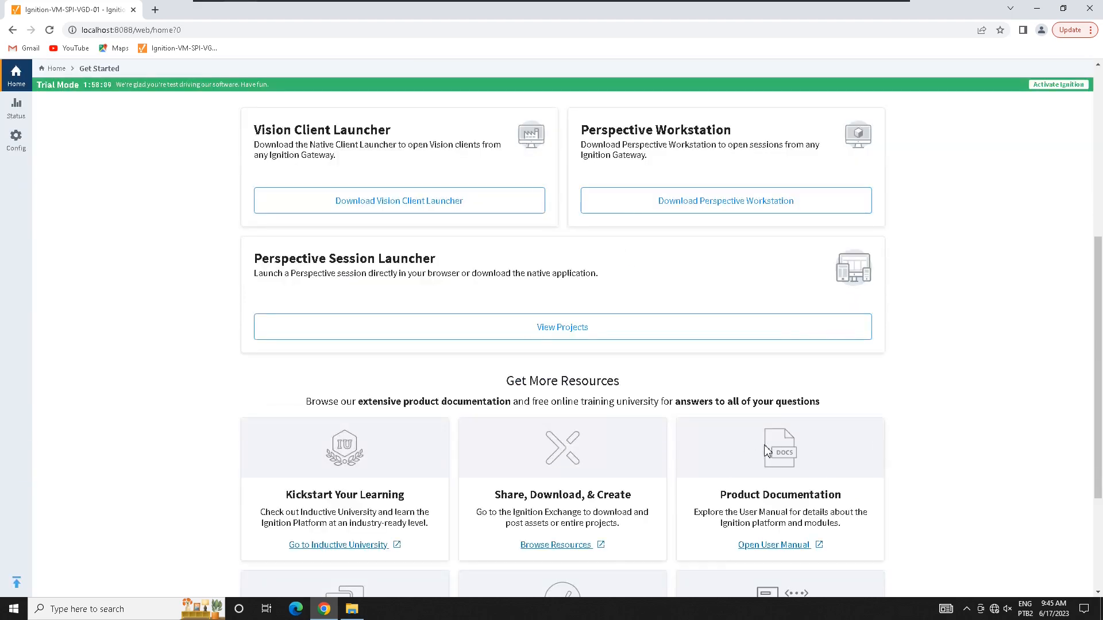
scroll(753, 448, "up", 6)
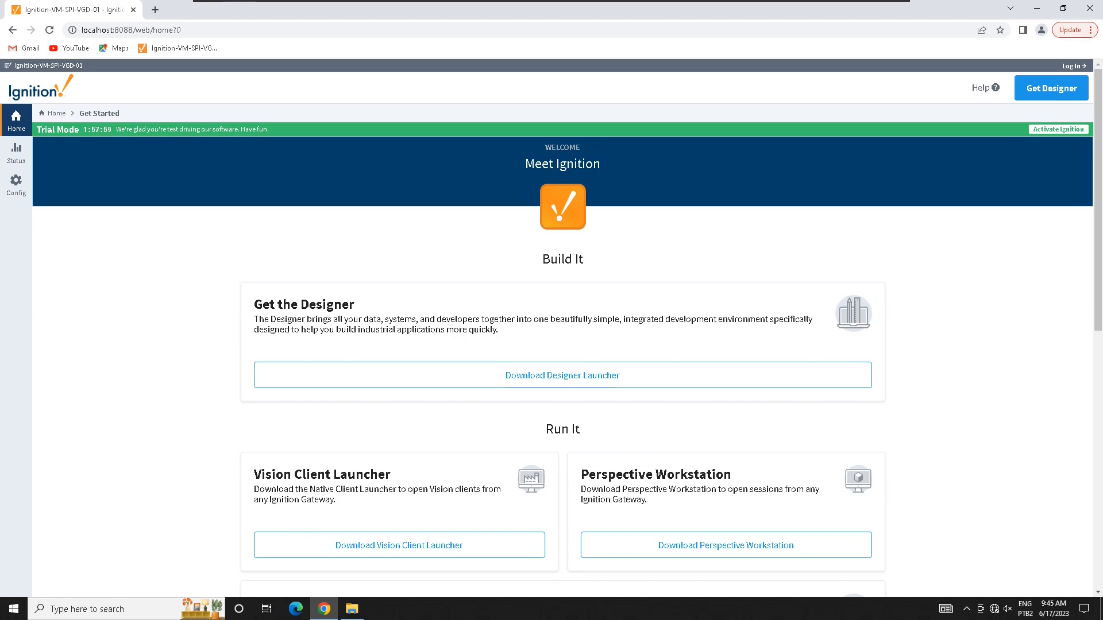
Step: Log in as admin via Status and review the Status Overview for Ignition-VM-SPI-VGD-01
left_click(16, 153)
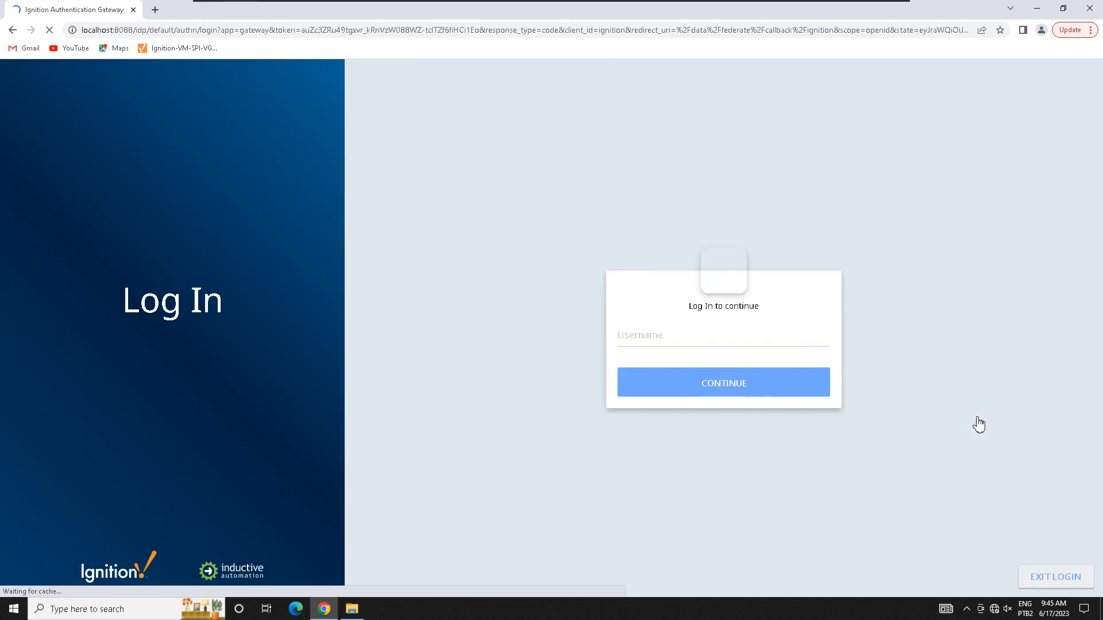
type("dmin")
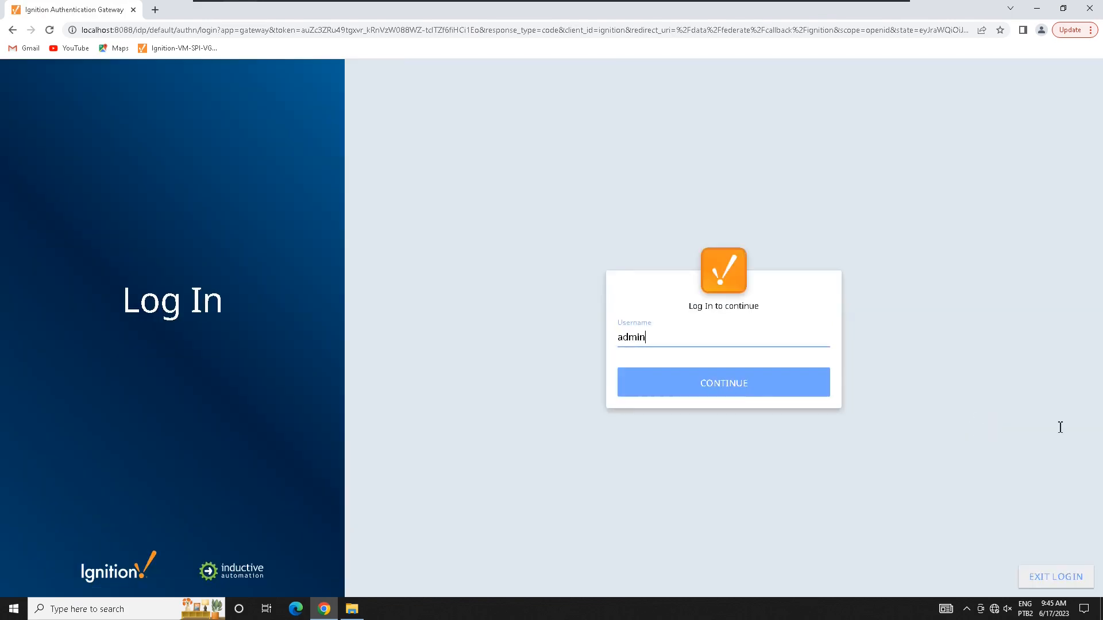
key("Return")
type("p")
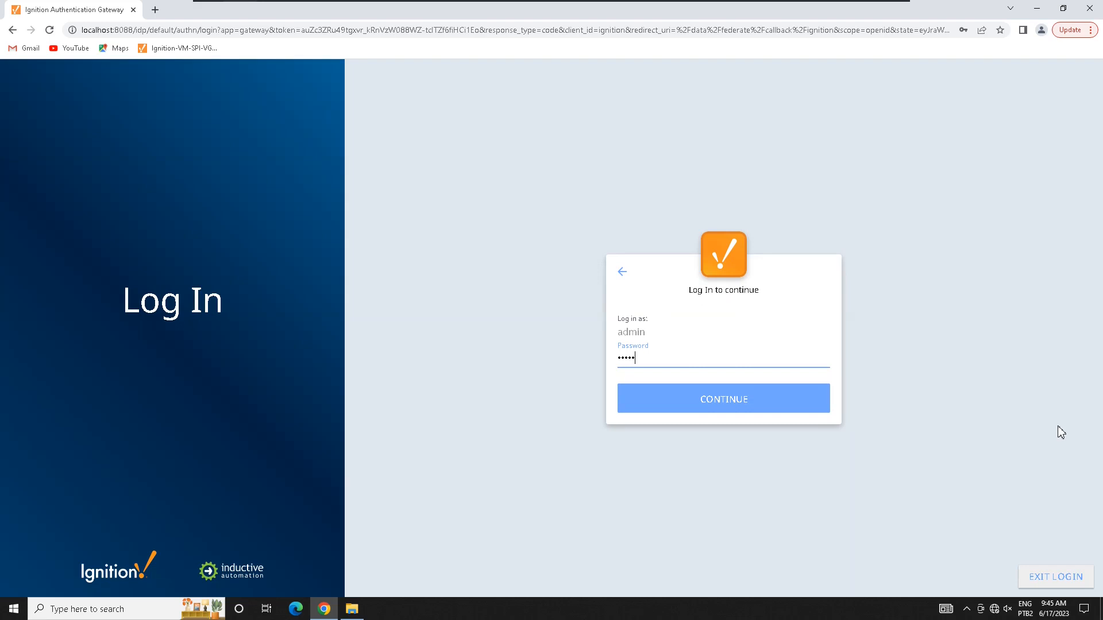
key("Return")
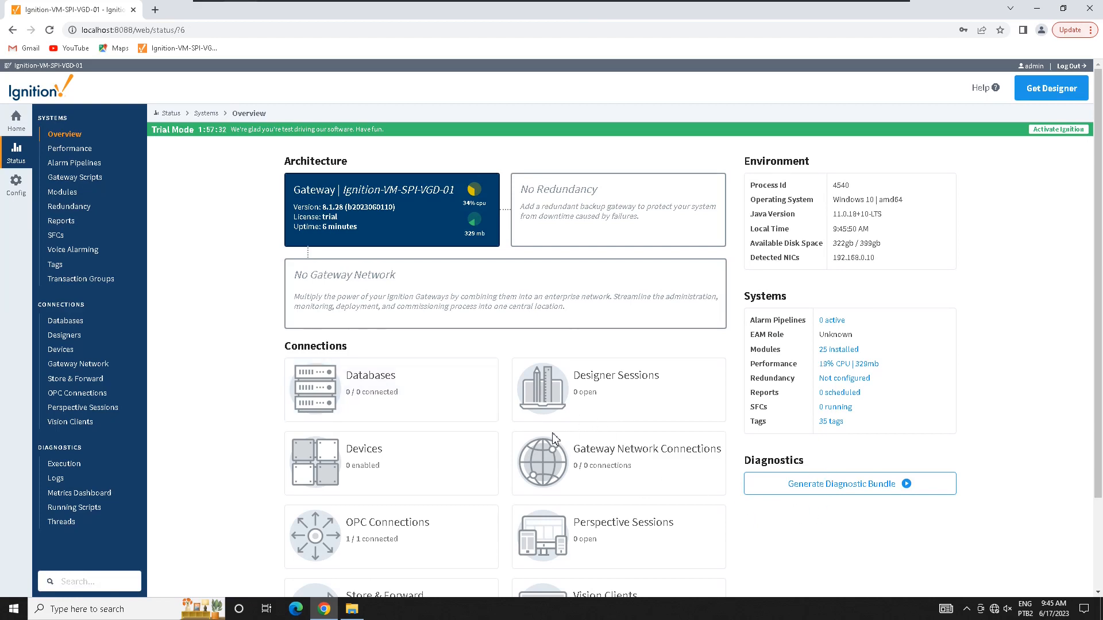
scroll(642, 470, "down", 1)
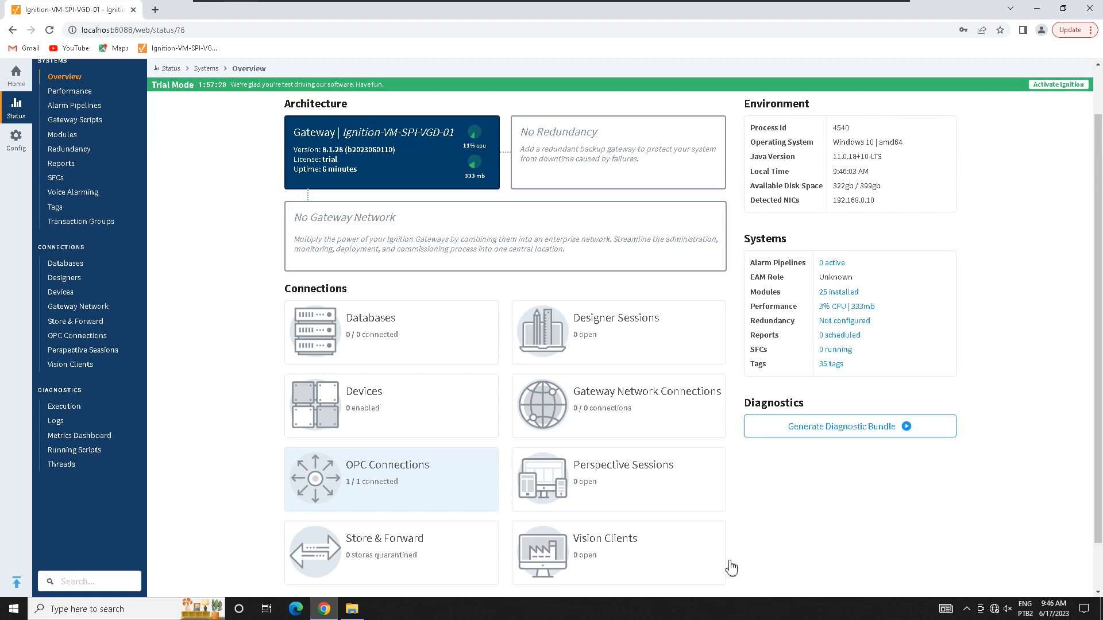
scroll(725, 563, "down", 1)
scroll(721, 560, "up", 2)
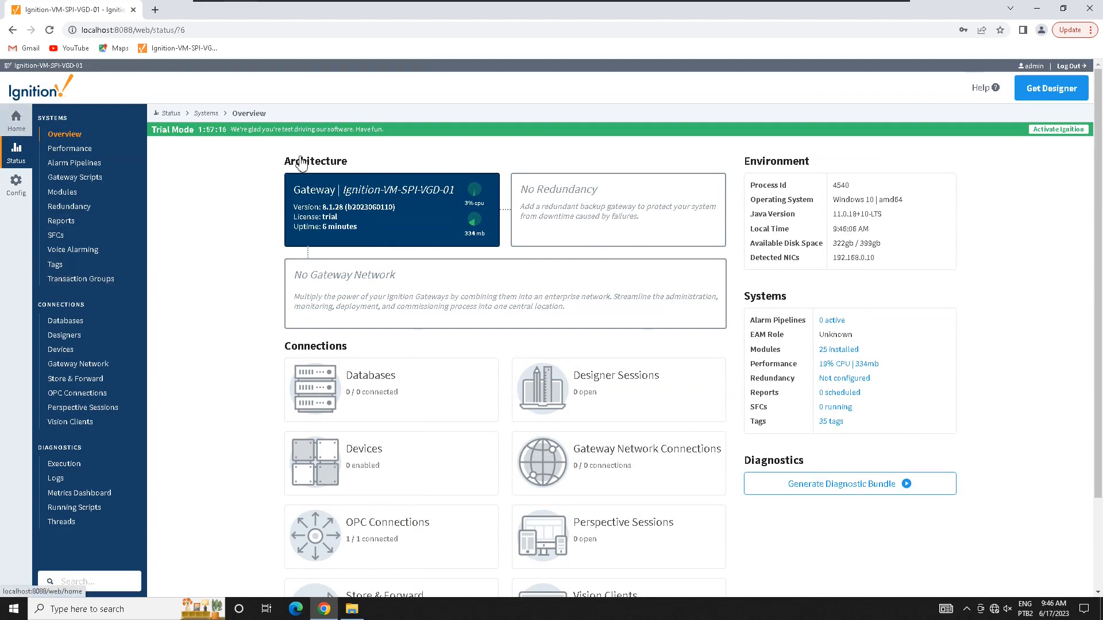
Step: Download the Windows Designer Launcher from Get Designer, then open Config's Modules status page showing 25 modules
left_click(16, 121)
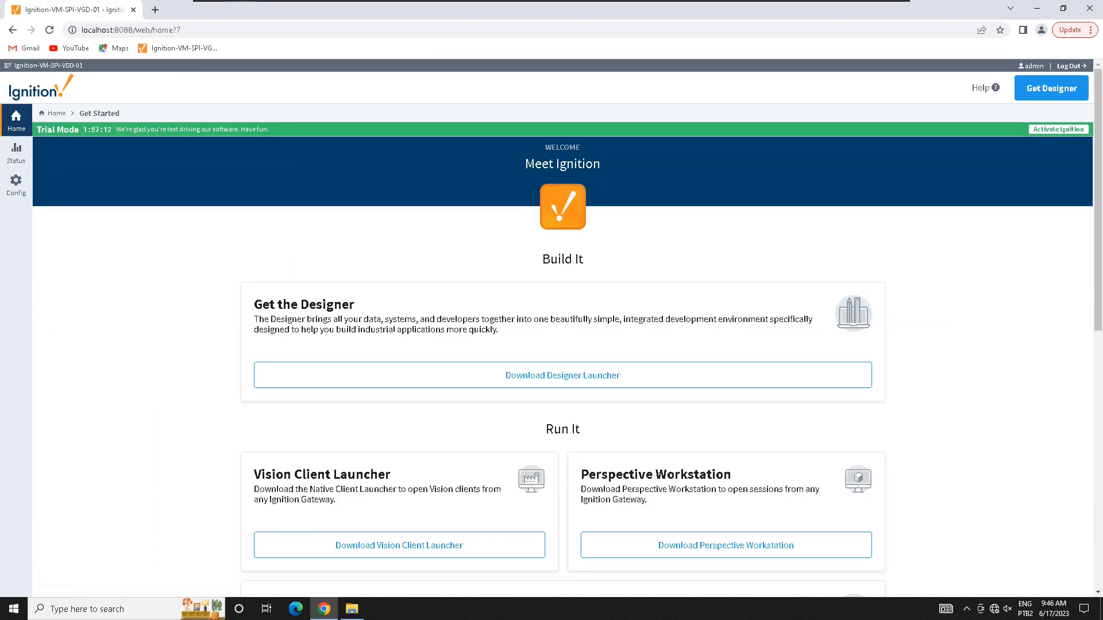
left_click(1051, 88)
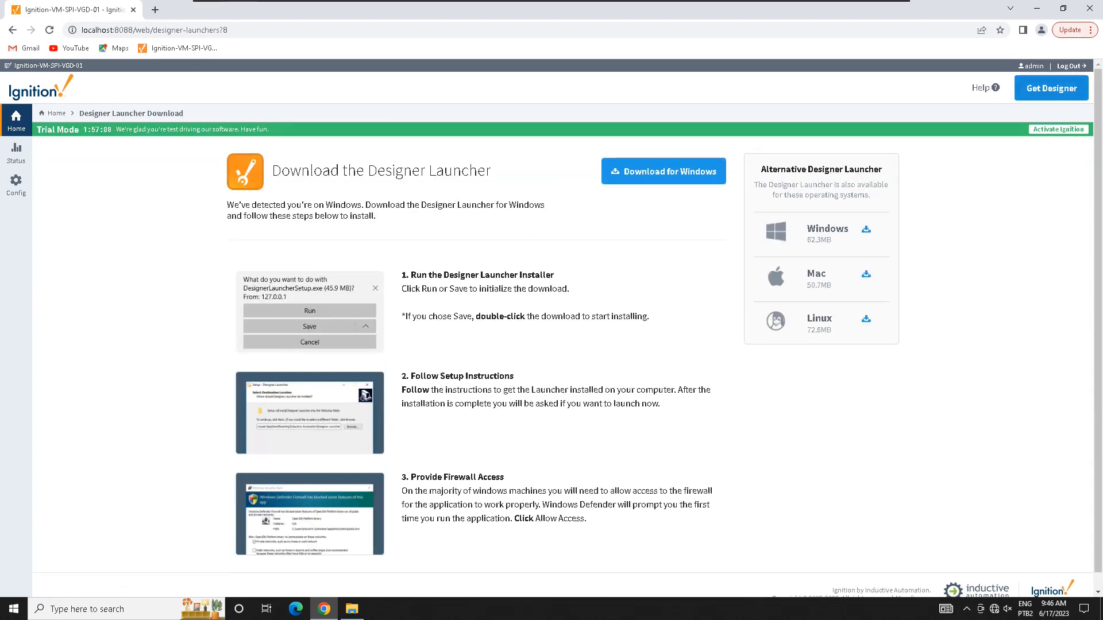
left_click(664, 171)
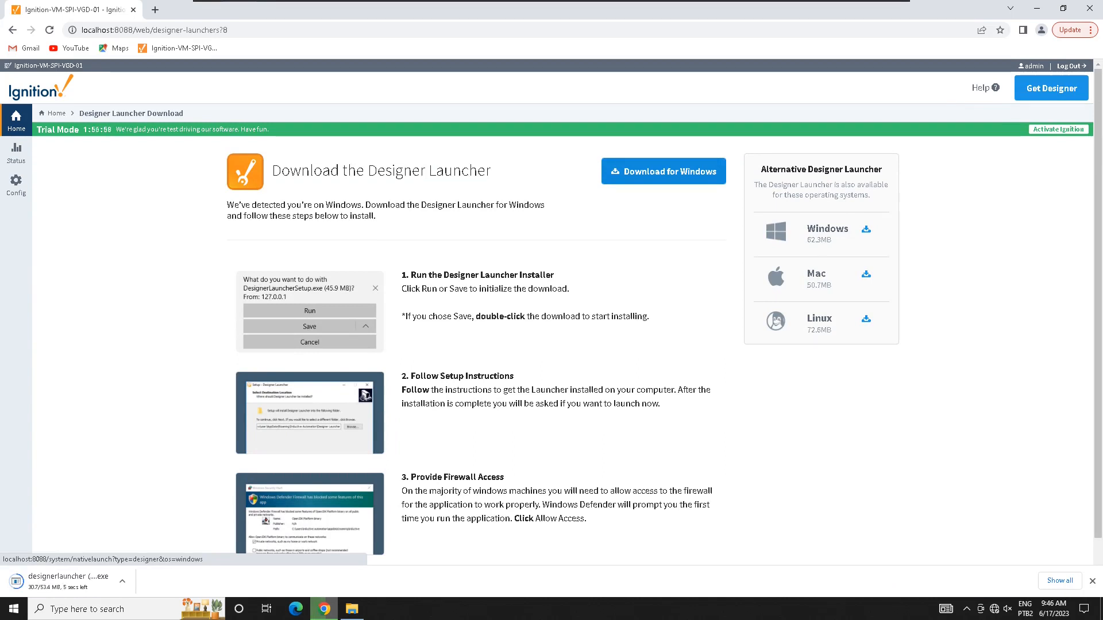
left_click(16, 184)
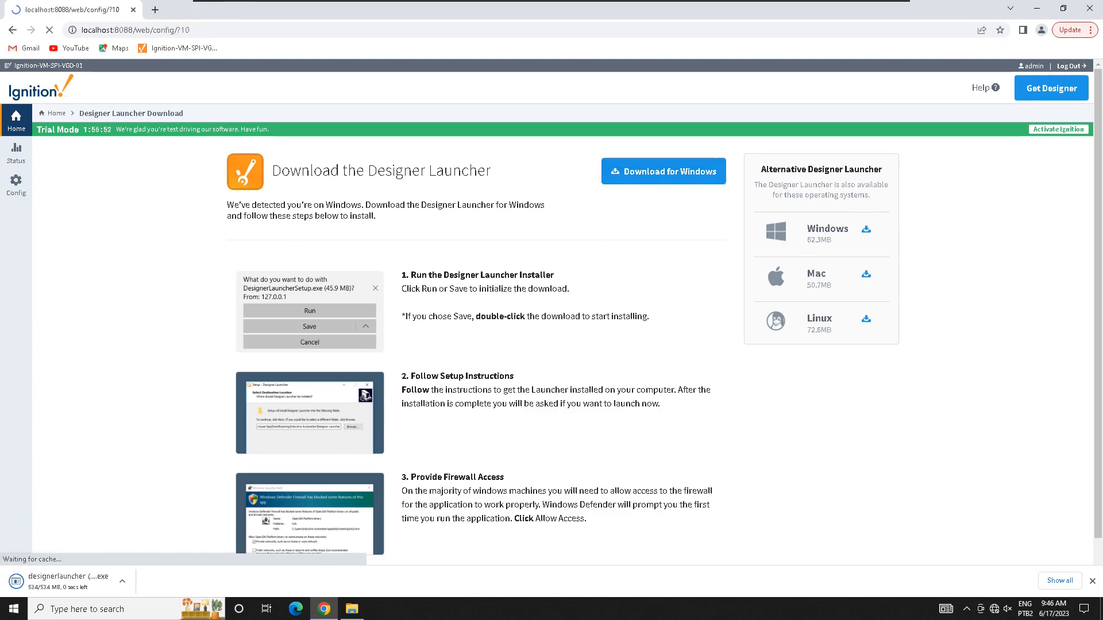
scroll(535, 309, "up", 3)
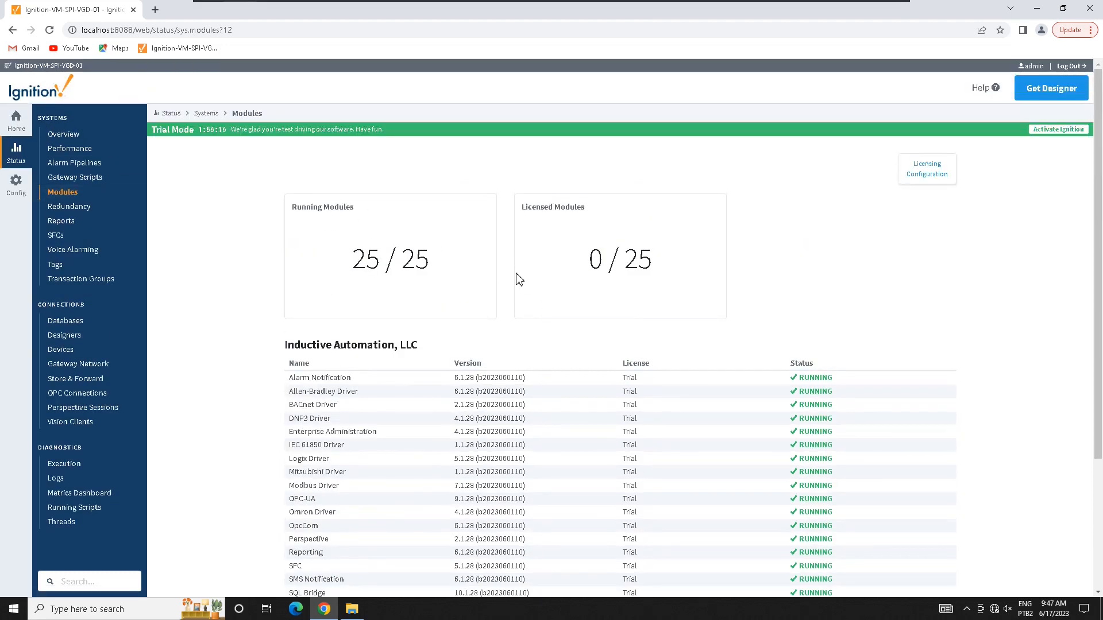
scroll(517, 279, "down", 3)
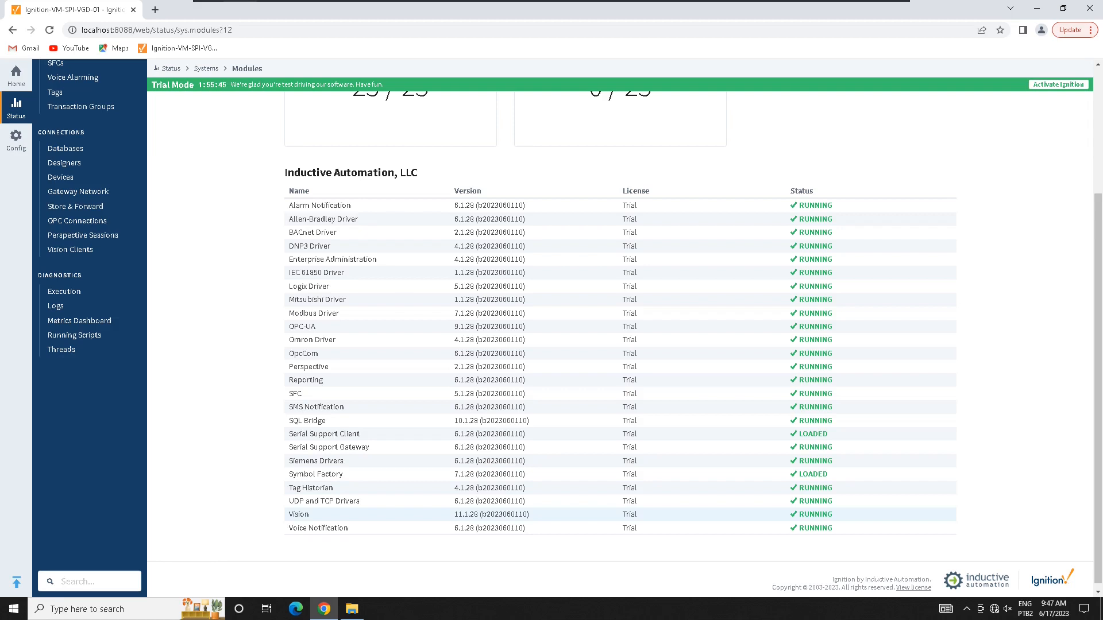
left_click_drag(288, 515, 832, 514)
left_click(847, 514)
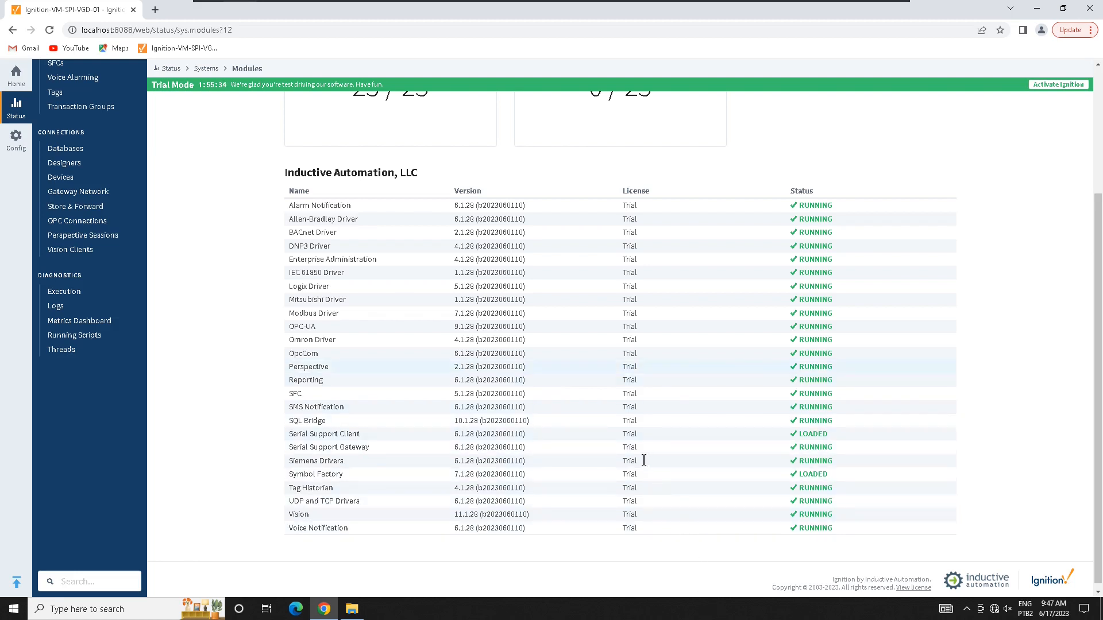
mouse_move(289, 366)
left_mouse_down()
mouse_move(833, 367)
mouse_move(623, 353)
mouse_move(329, 367)
mouse_move(832, 366)
left_mouse_up()
left_click(832, 366)
left_click_drag(287, 514, 638, 514)
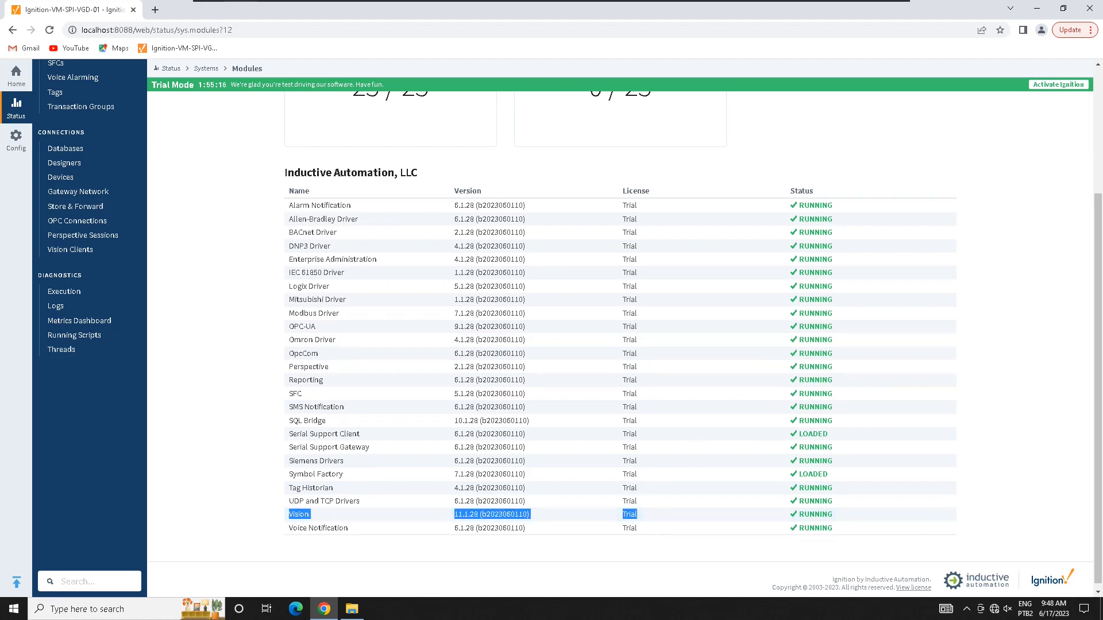
scroll(559, 257, "up", 3)
scroll(559, 256, "down", 2)
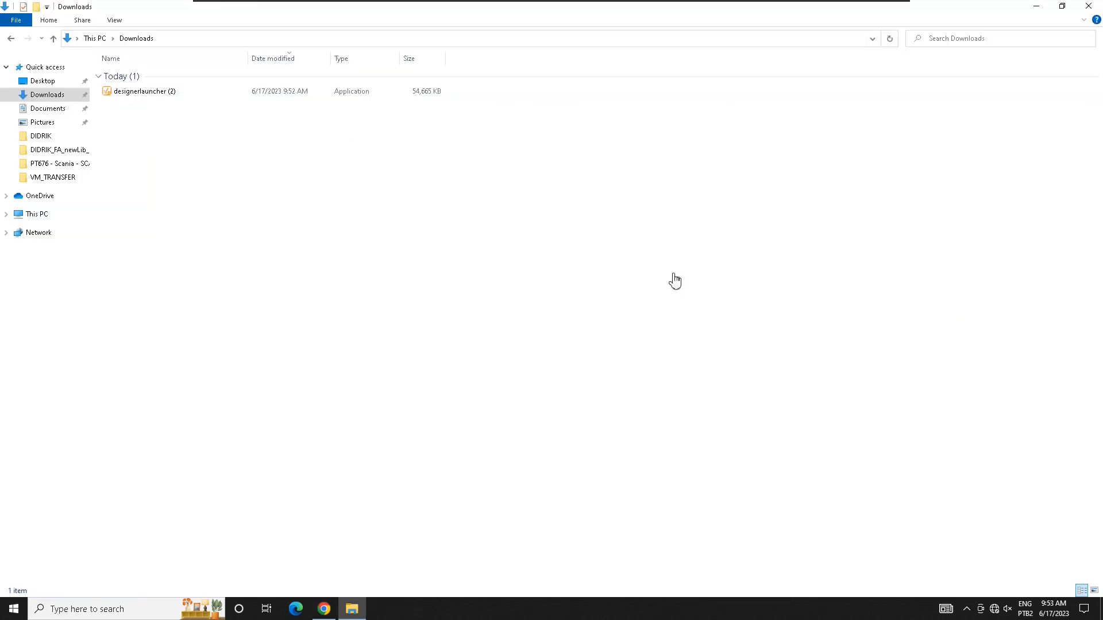
Step: Install Designer Launcher 1.1.28 for me only, in the default Inductive Automation folder, with a desktop shortcut
double_click(389, 91)
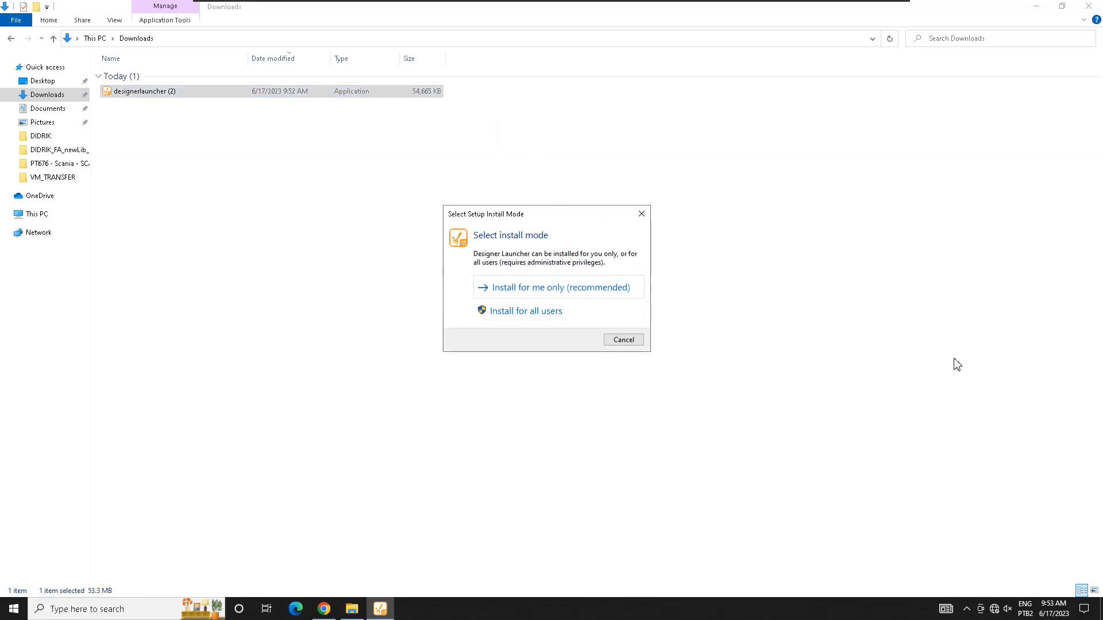
key("Return")
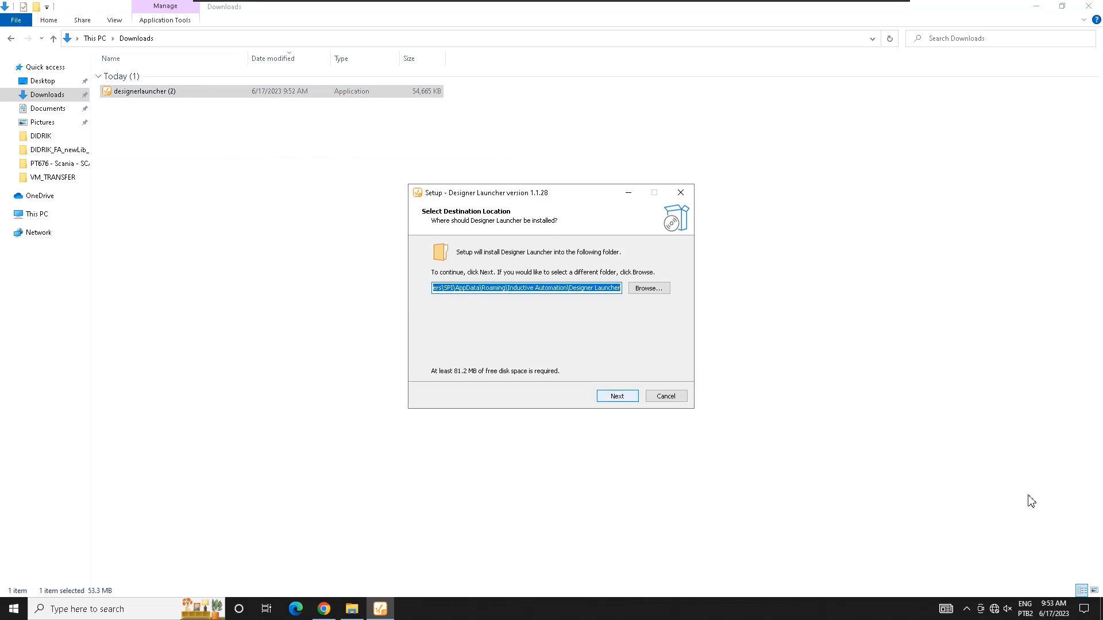
key("Return")
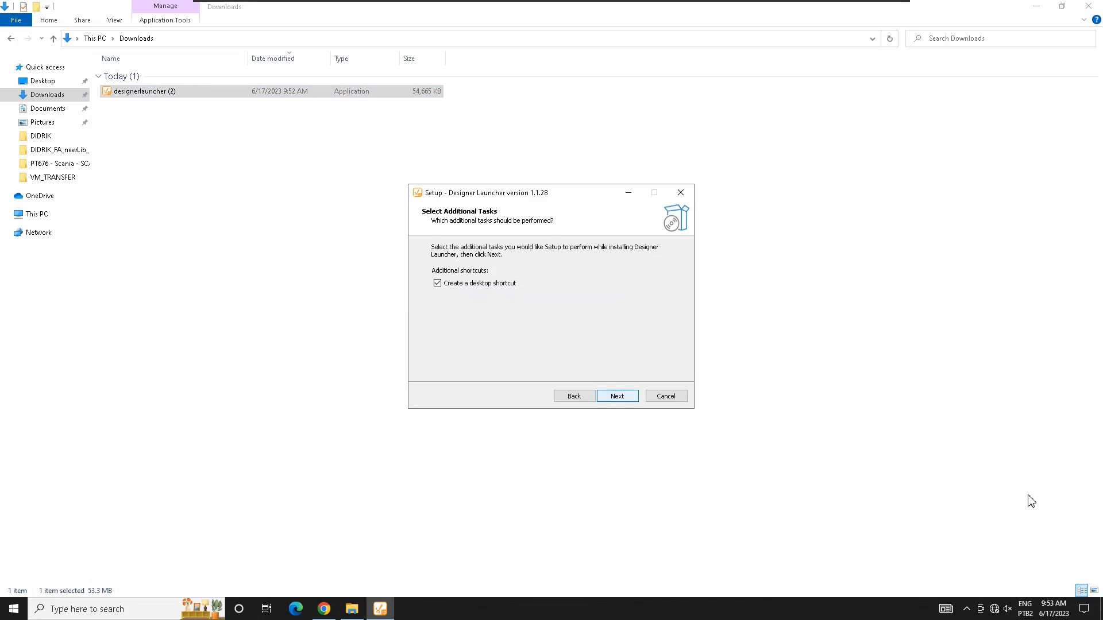
key("Return")
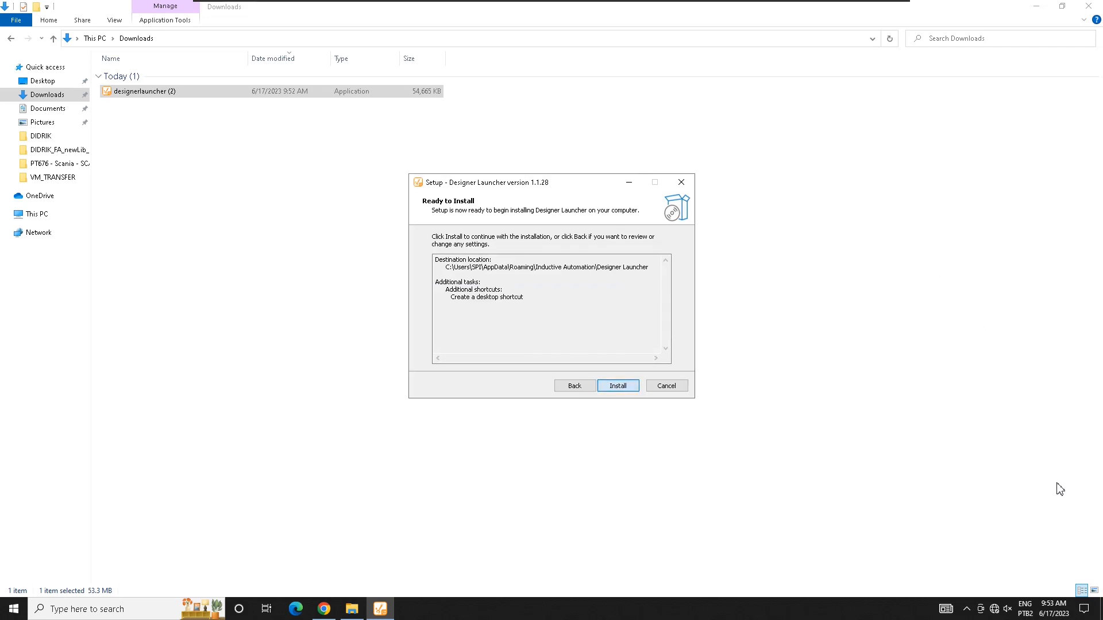
key("Return")
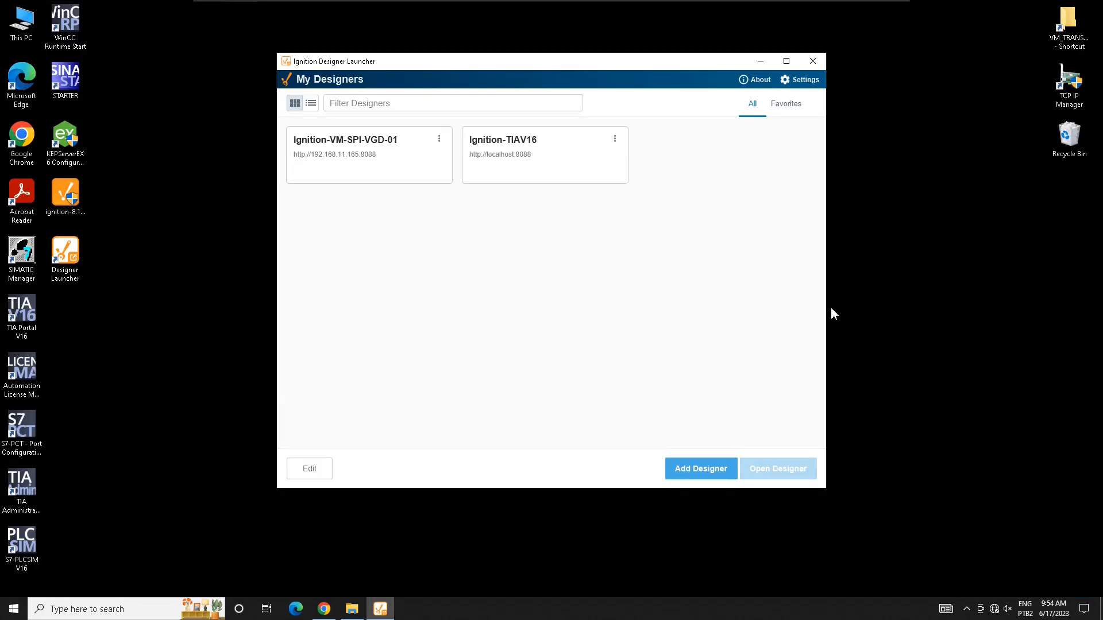
Step: Delete the Ignition-TIAV16 designer entry and open the Ignition-VM-SPI-VGD-01 designer's login screen
left_click_drag(384, 59, 395, 79)
left_click_drag(770, 83, 758, 62)
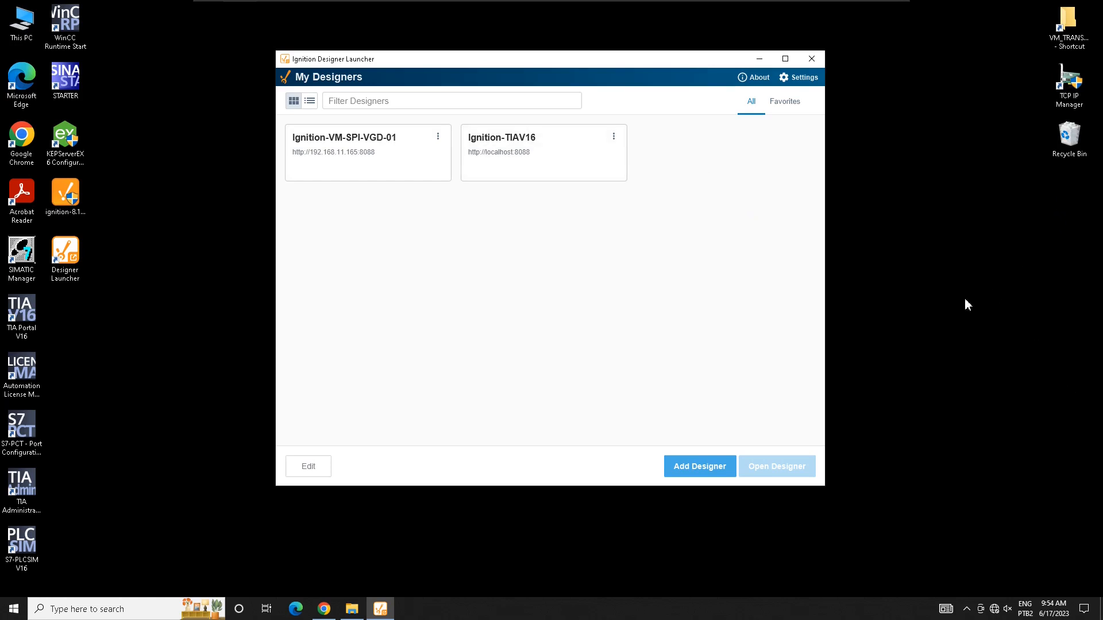
left_click(613, 136)
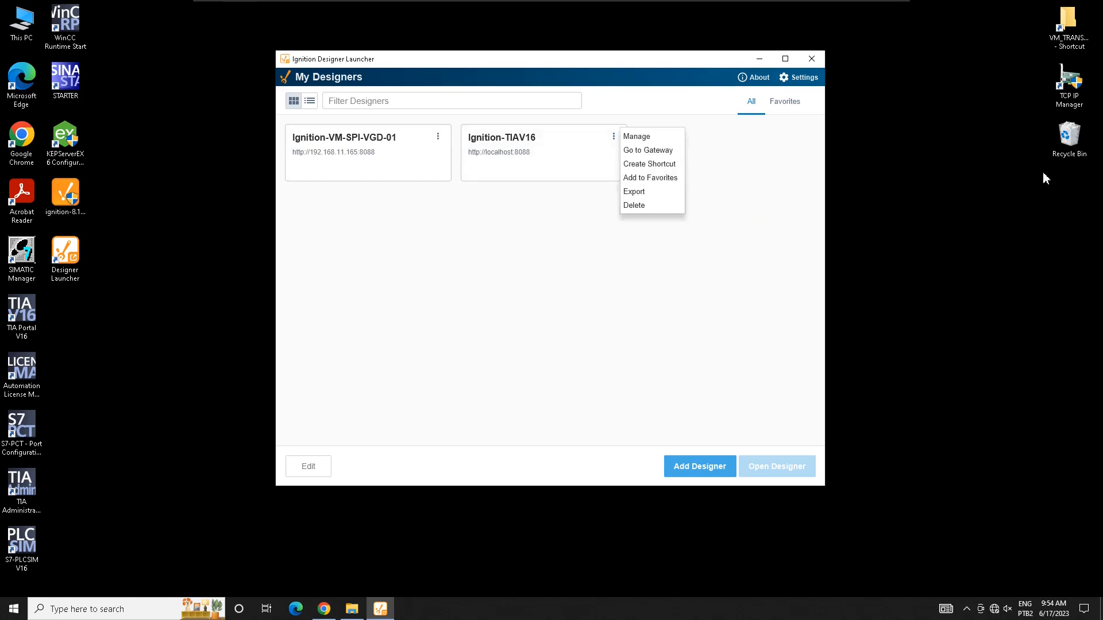
left_click(636, 205)
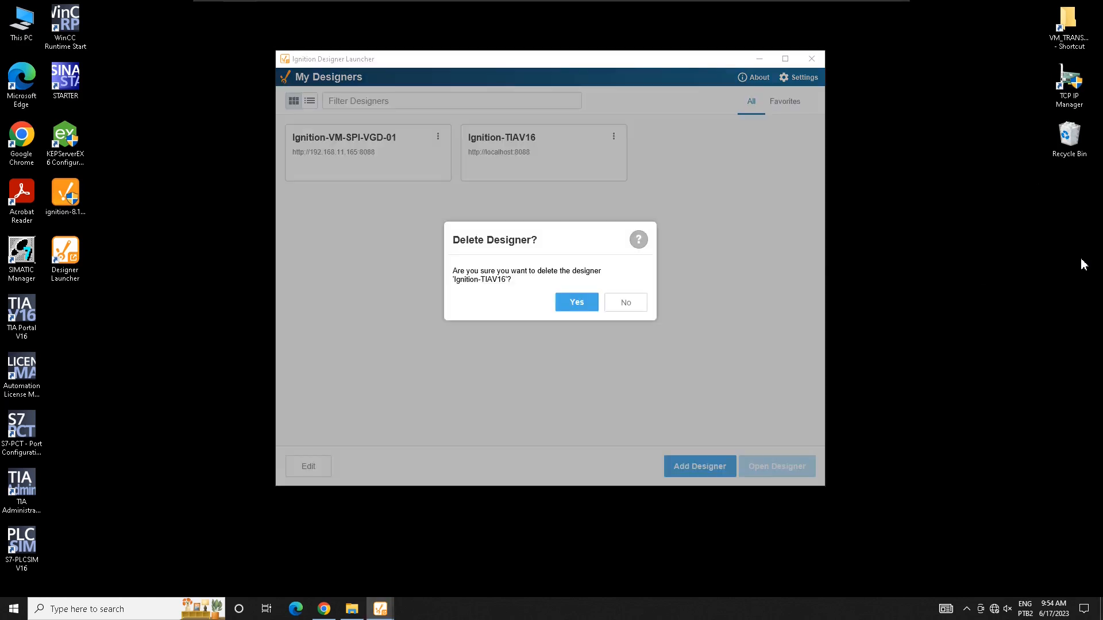
left_click(577, 303)
left_click(367, 152)
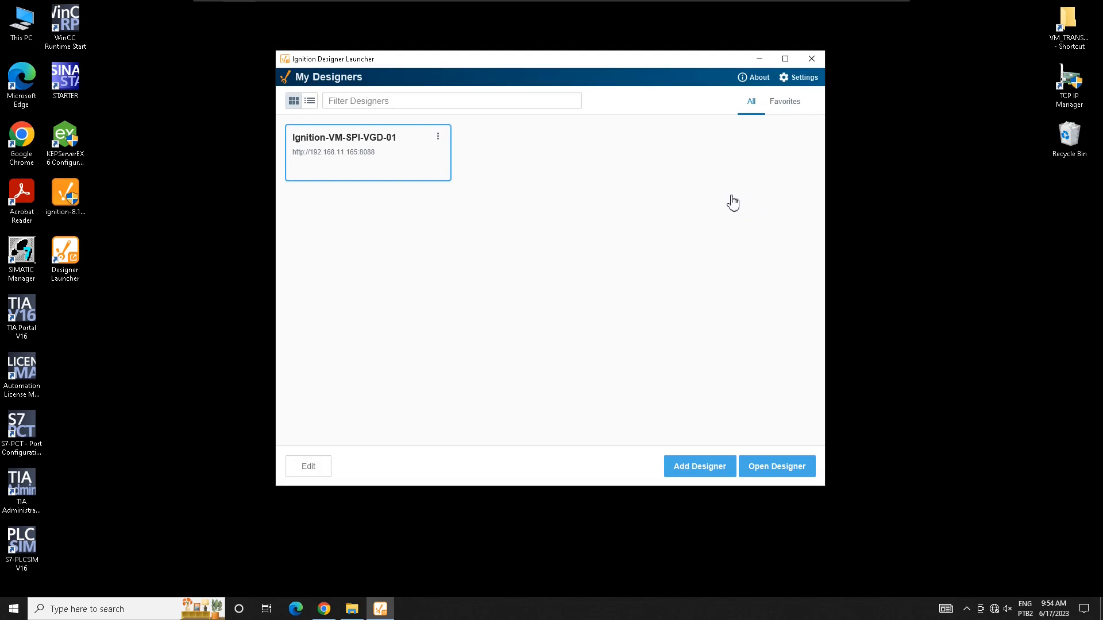
left_click(776, 467)
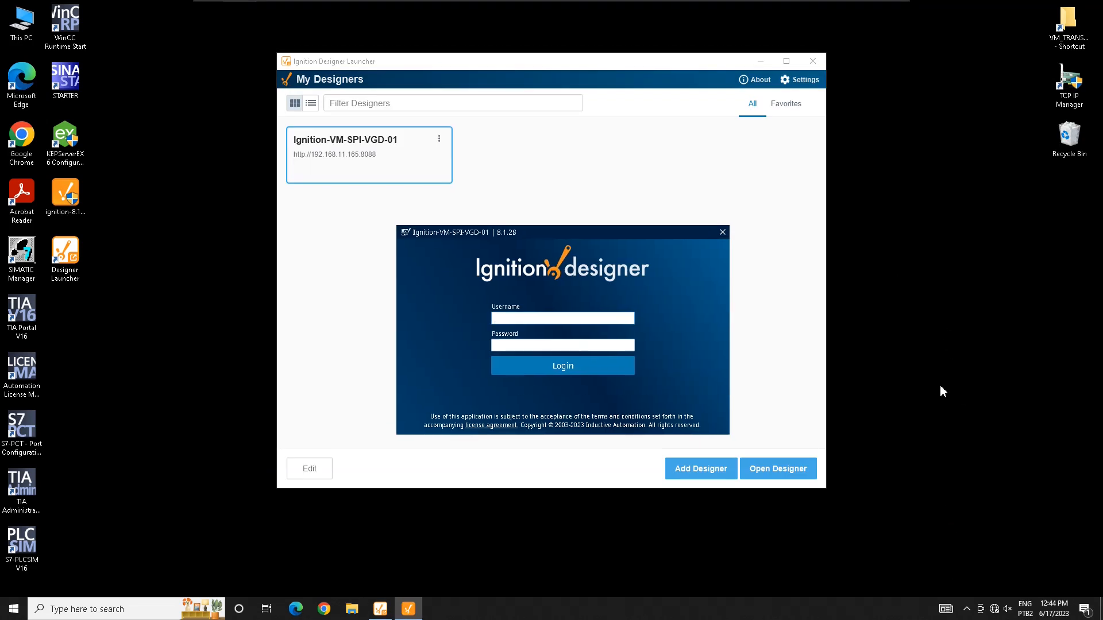
Step: Log in with the gateway username and password, then start a new project from the empty project list
type("dmin")
key("Tab")
type("pas")
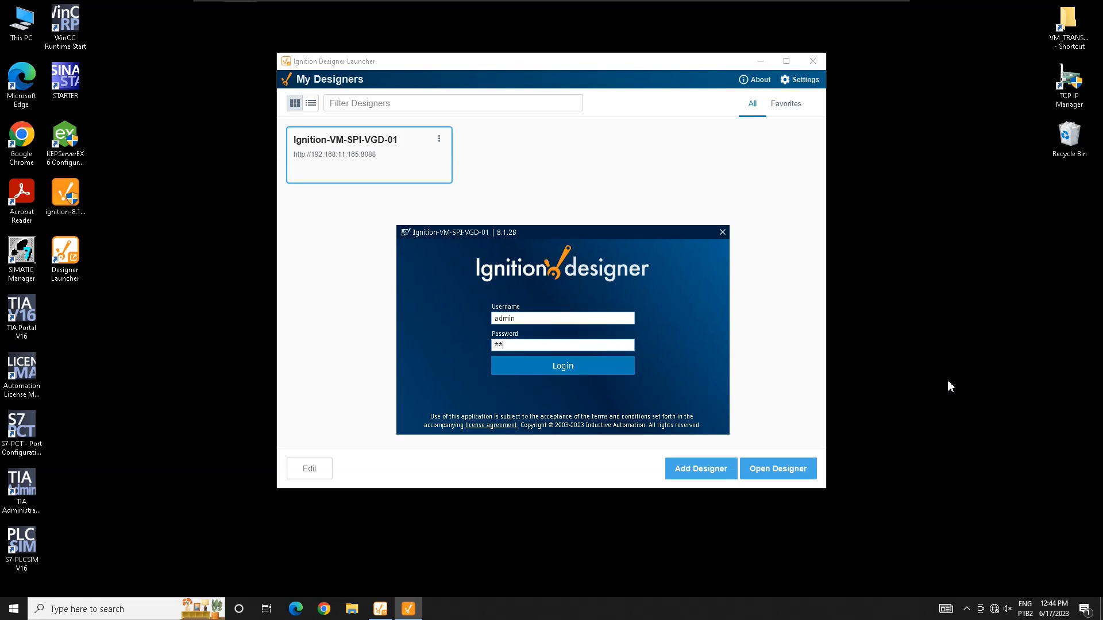
key("BackSpace")
key("BackSpace")
key("BackSpace")
type("*****")
key("Return")
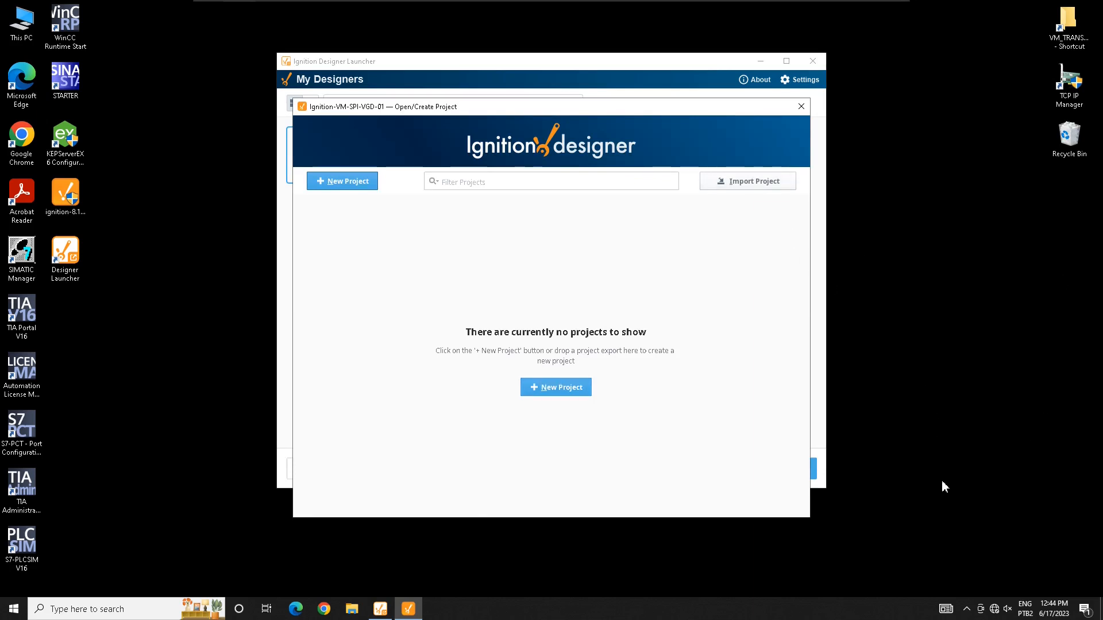
key("alt+n")
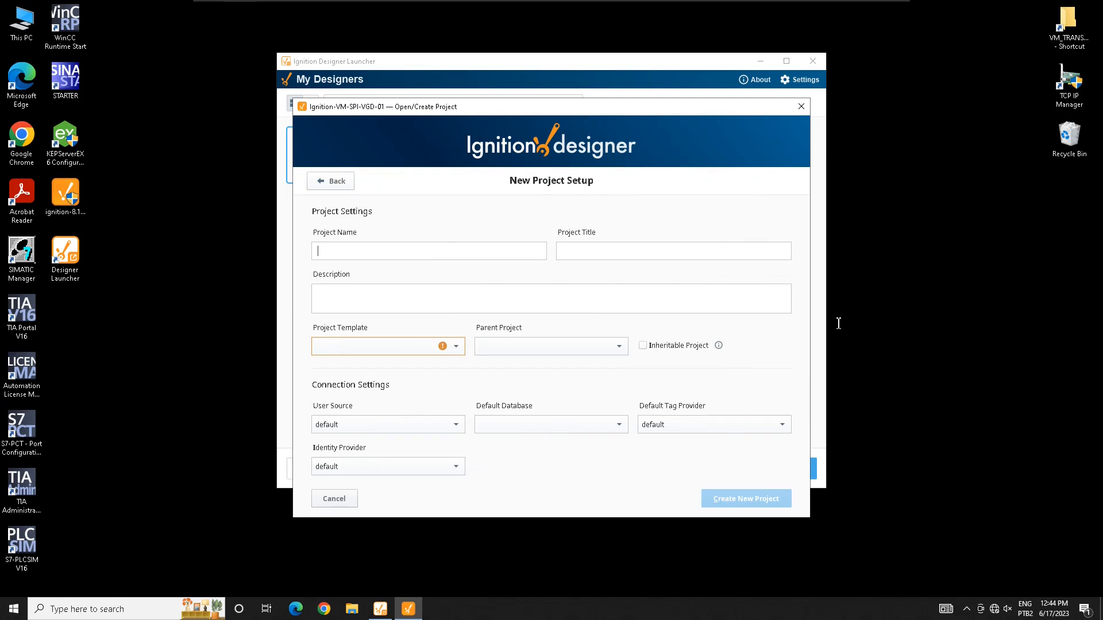
Step: Enter Teste as both the project name and the project title
type("Teste")
key("Tab")
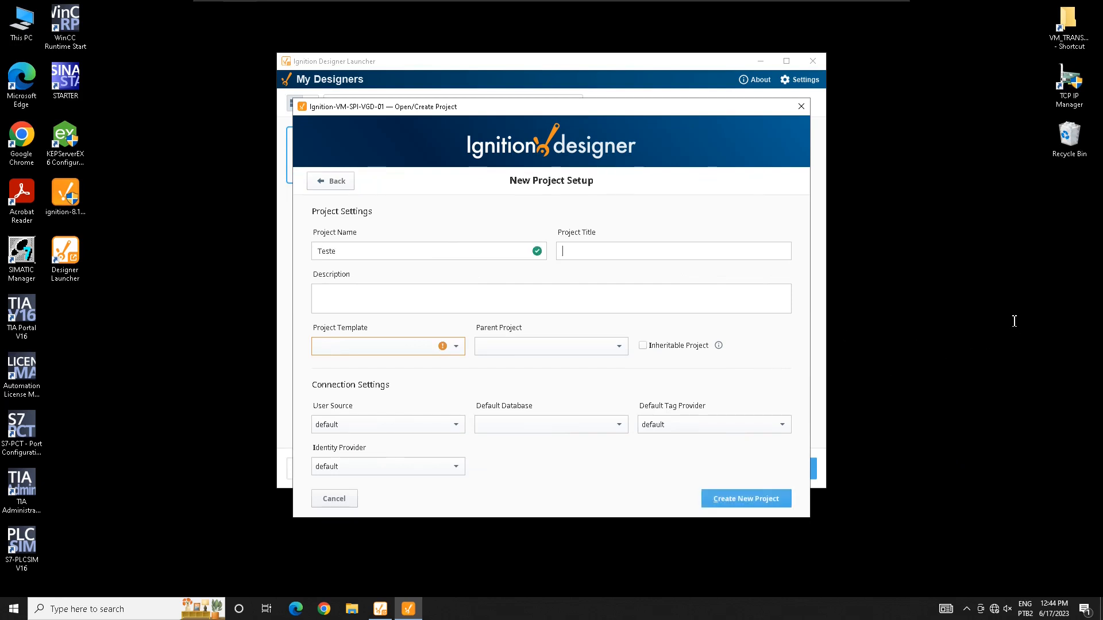
type("Teste")
key("Tab")
key("Tab")
Step: Leave the project template and parent project empty, since neither list offers any choices
key("Escape")
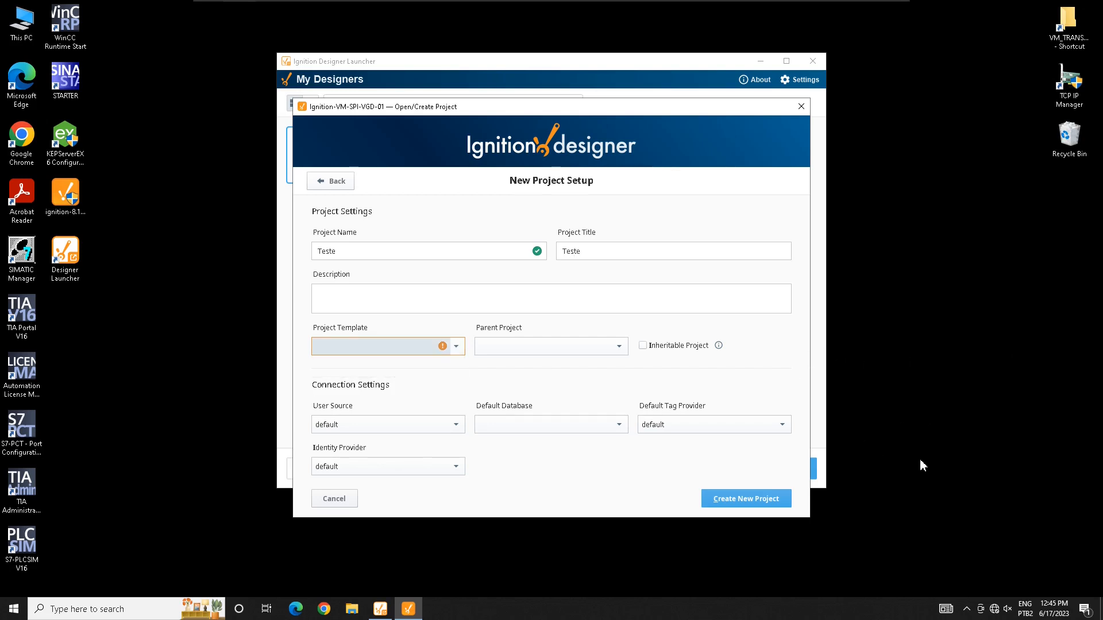
key("Down")
left_click(775, 452)
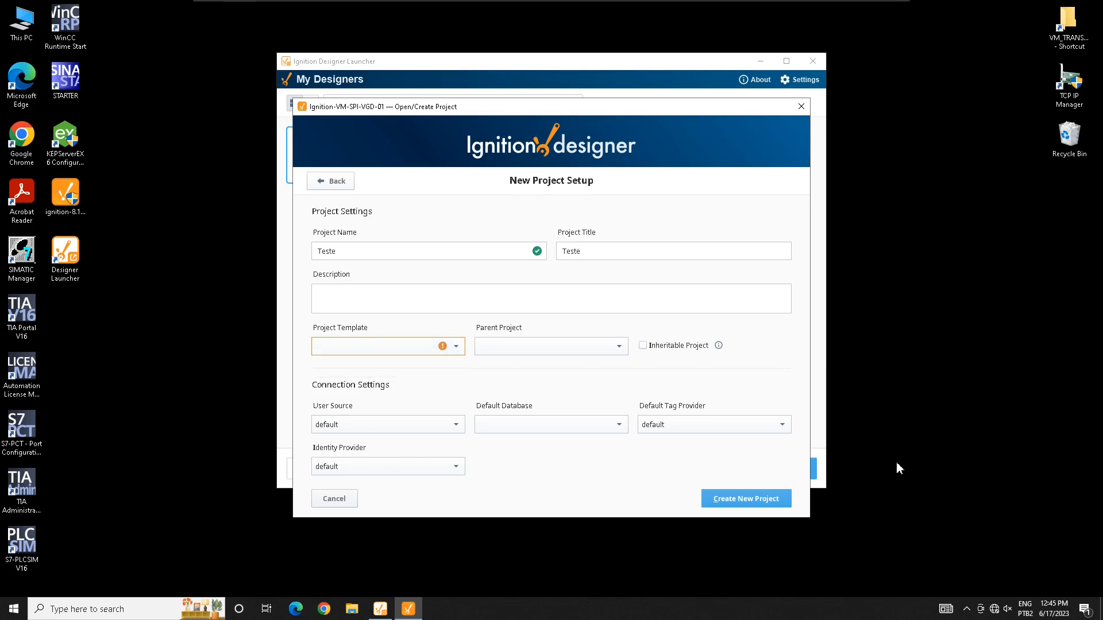
key("Tab")
key("Down")
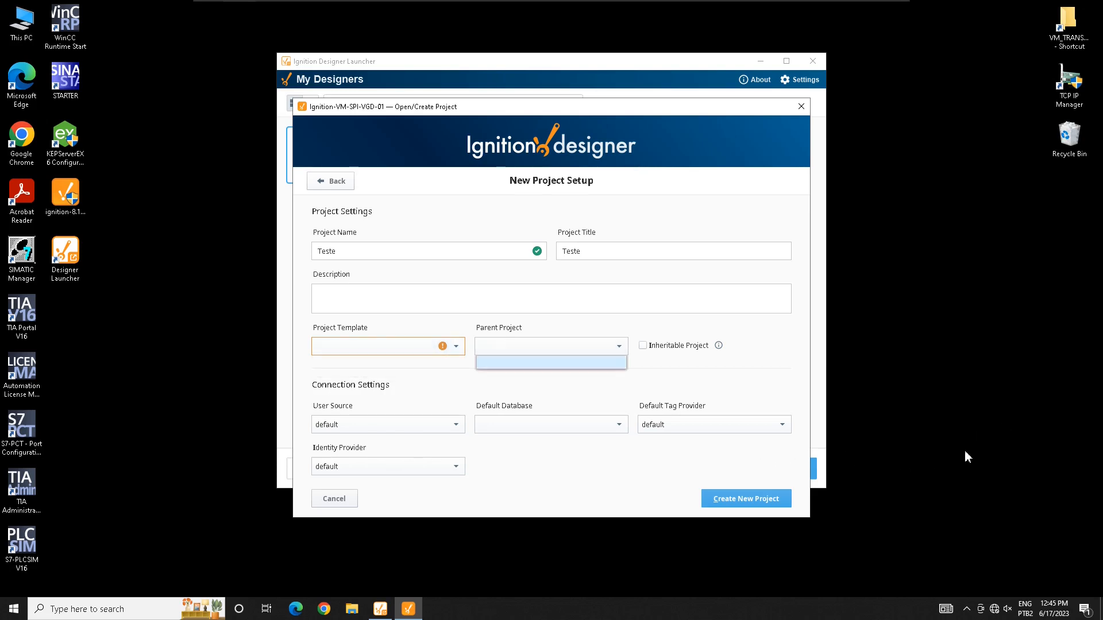
key("Escape")
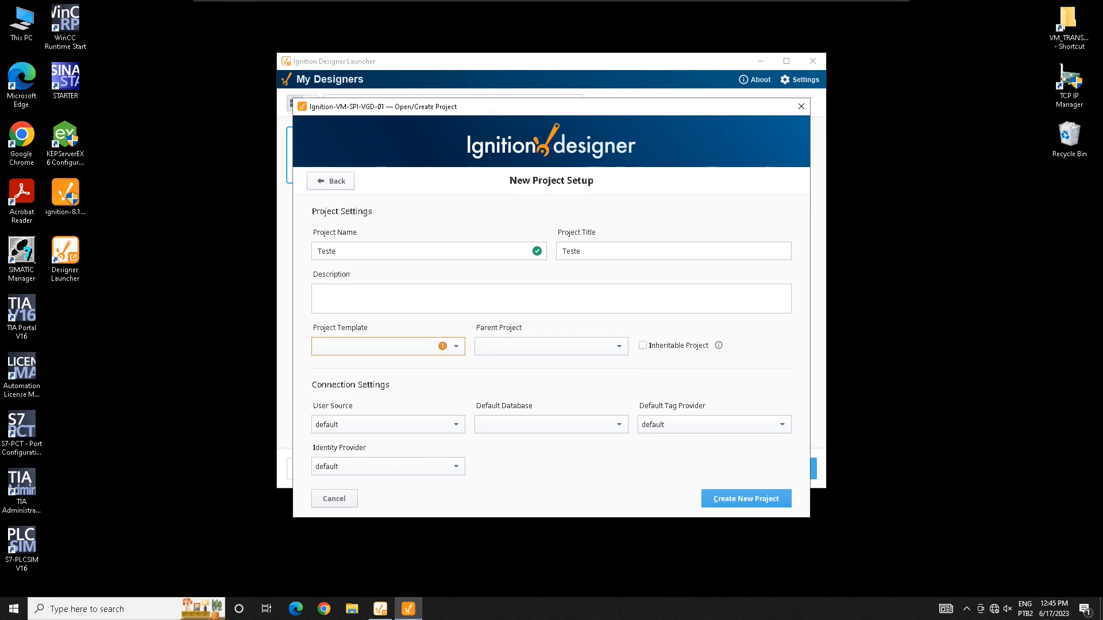
key("Down")
key("Escape")
Step: Keep the default user source and tag provider, and create the Teste project
left_click(388, 424)
left_click(388, 425)
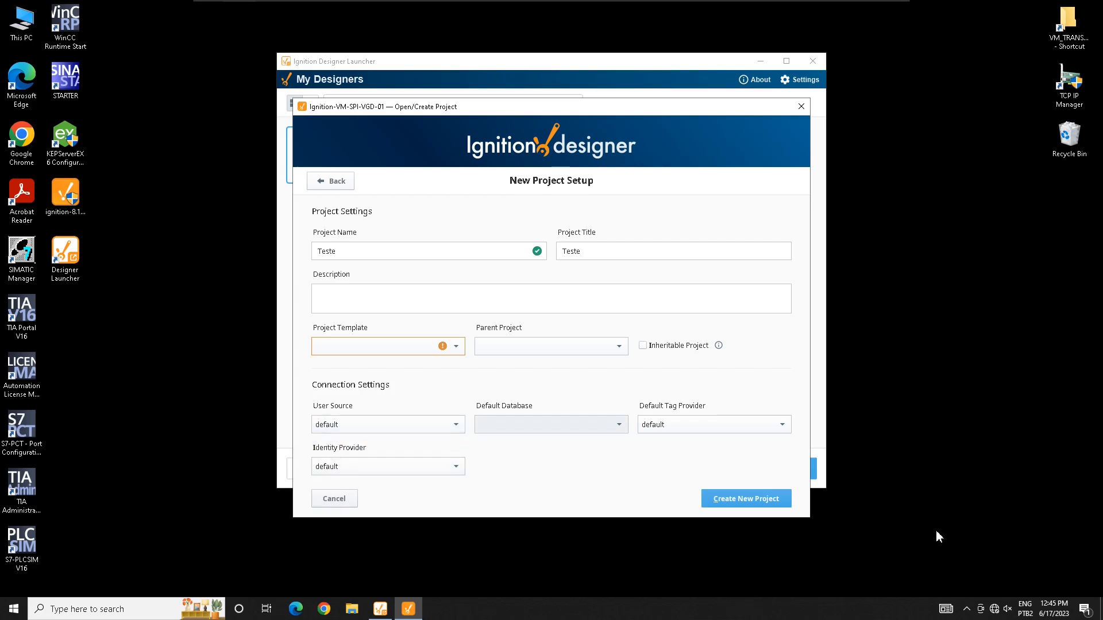
left_click(714, 424)
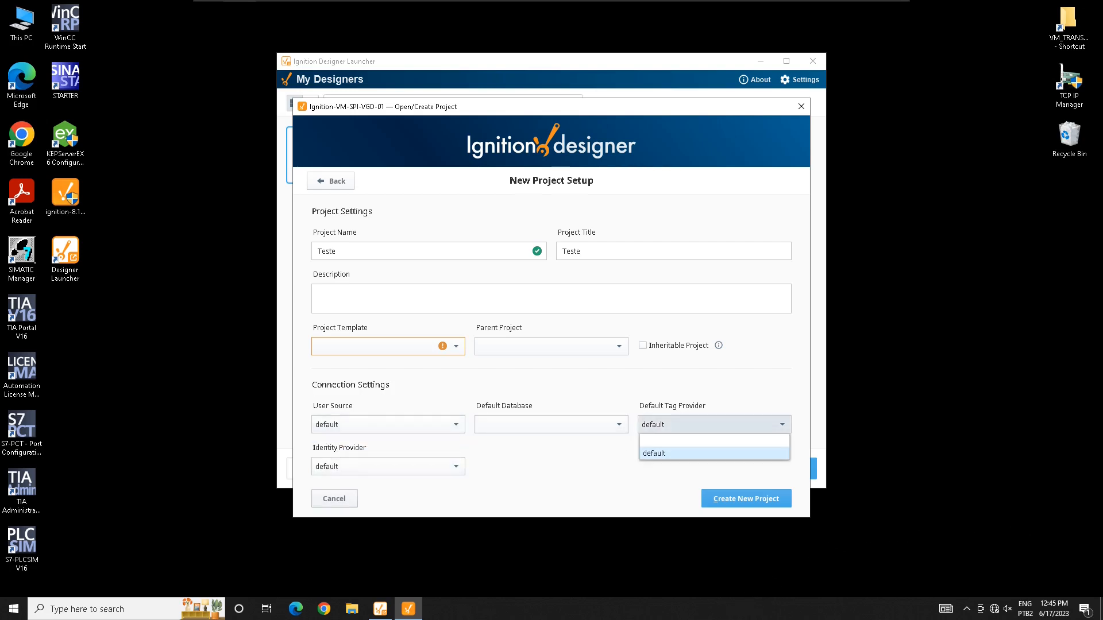
left_click(714, 424)
left_click(389, 425)
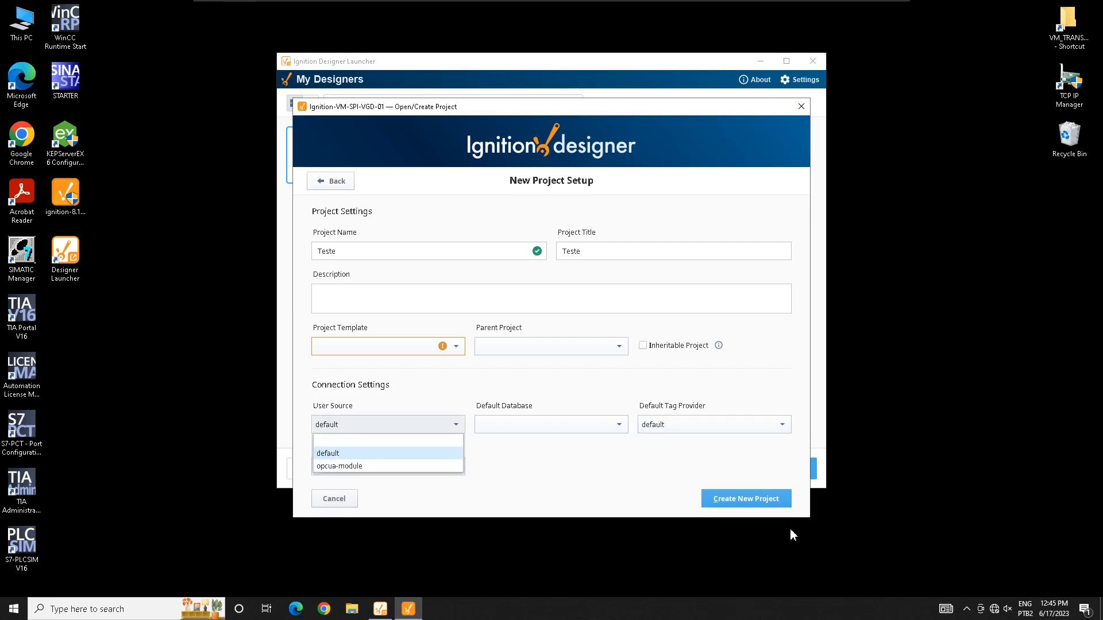
left_click(388, 424)
left_click(788, 499)
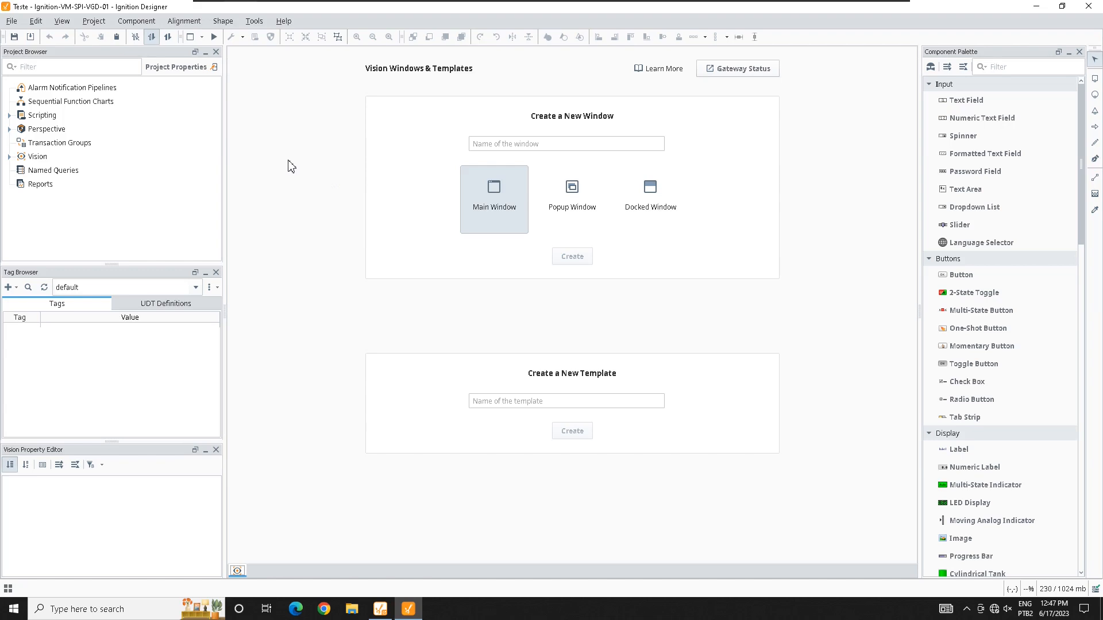
Step: Expand Perspective and Vision, inspect the Windows and Templates context menus, then select Named Queries
left_click(9, 129)
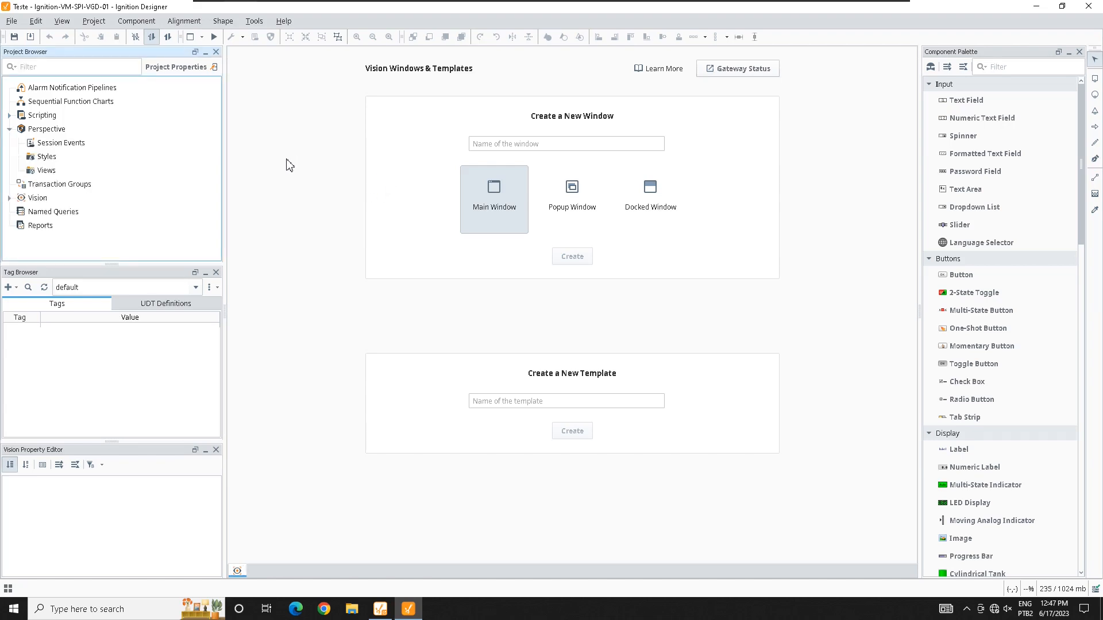
left_click(9, 130)
double_click(37, 157)
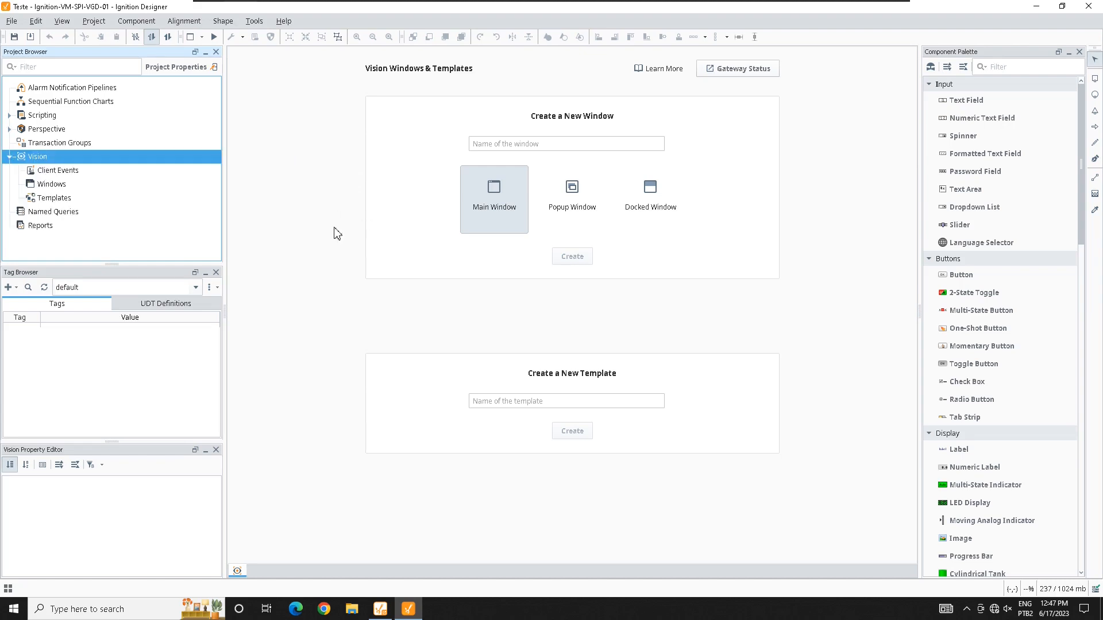
left_click(51, 185)
right_click(50, 184)
left_click(43, 185)
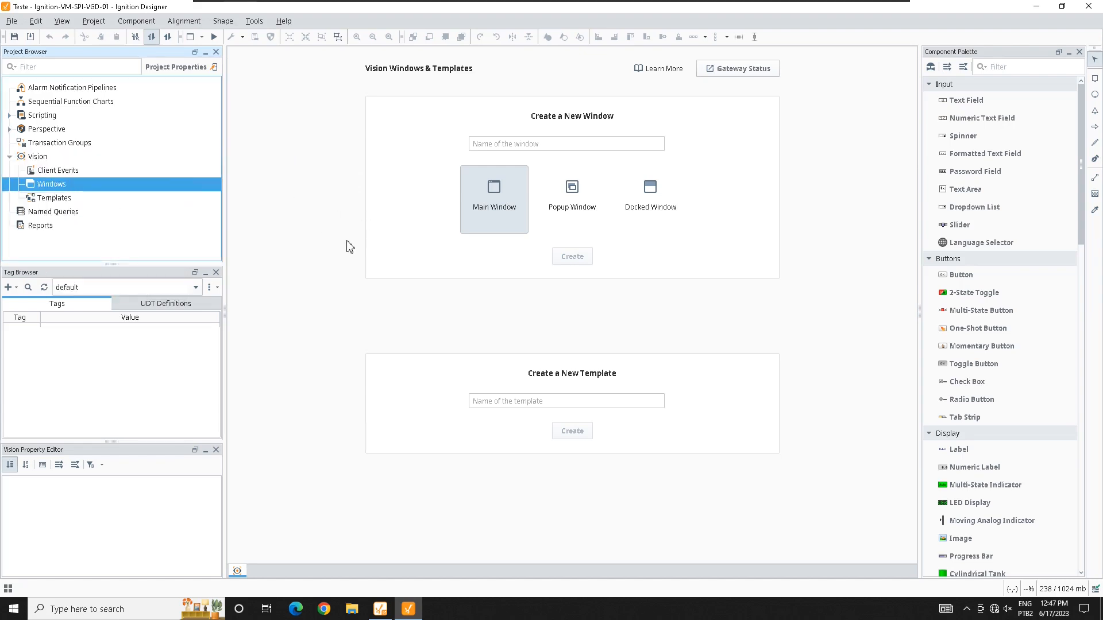
right_click(55, 197)
left_click(51, 184)
left_click(9, 157)
key("Down")
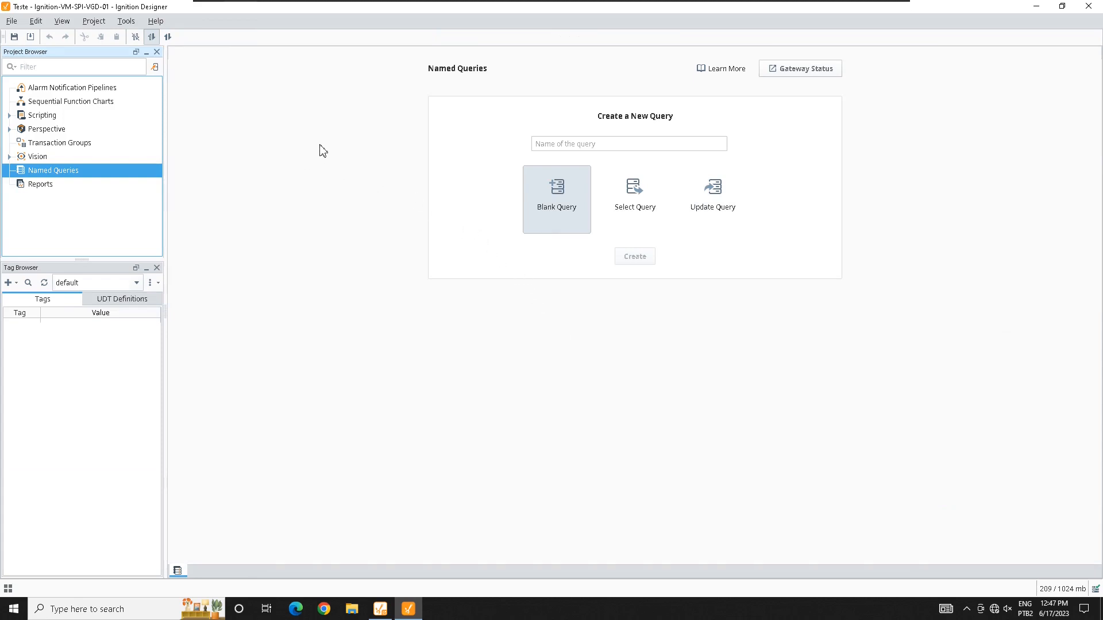
Step: Step through the Scripting and Transaction Groups pages, then move back up toward Vision Windows
key("Up")
key("Up")
key("Up")
key("Up")
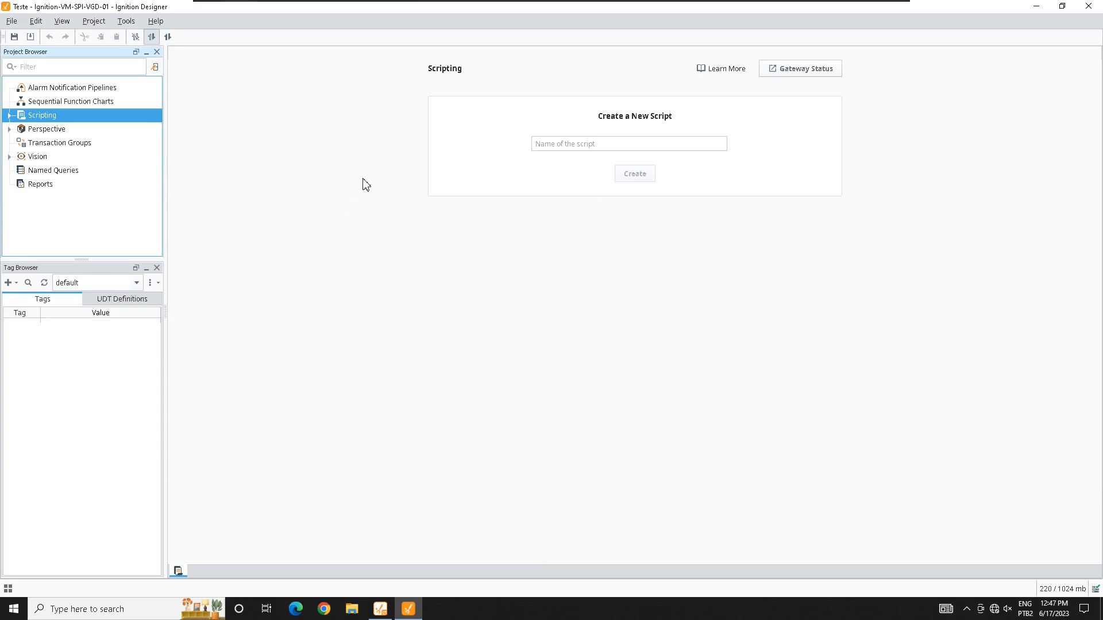
key("Down")
key("Down")
left_click(960, 513)
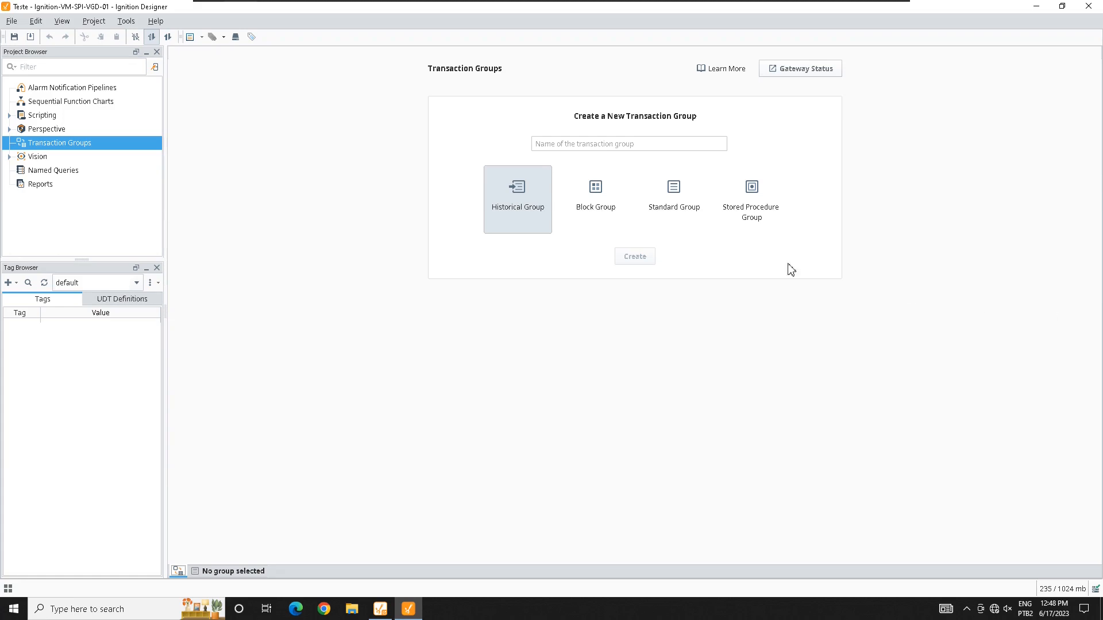
key("Up")
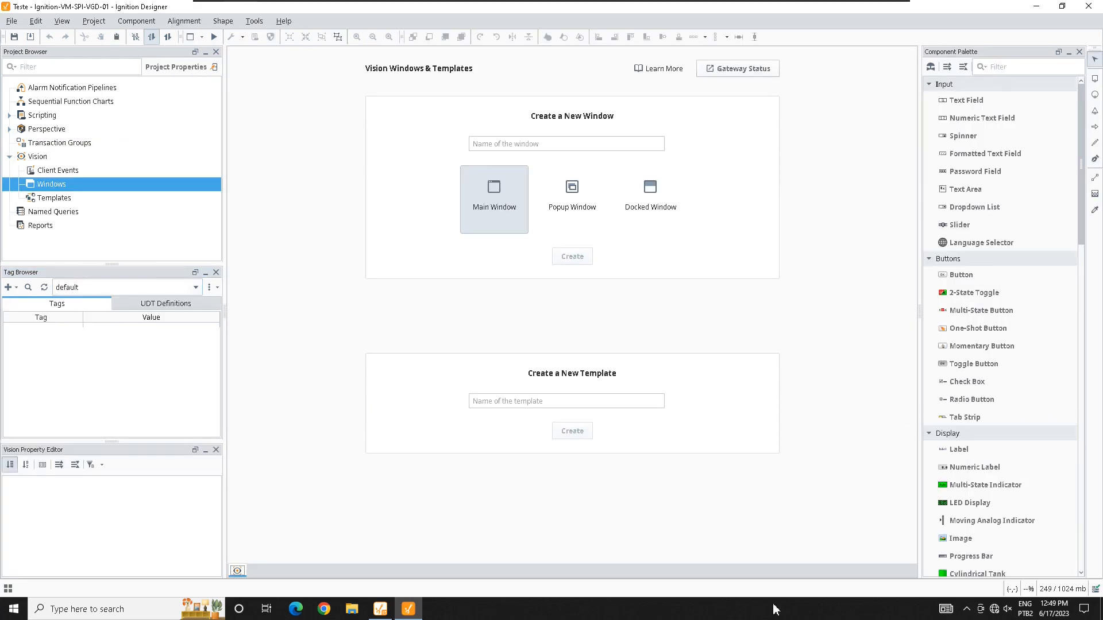
left_click(408, 609)
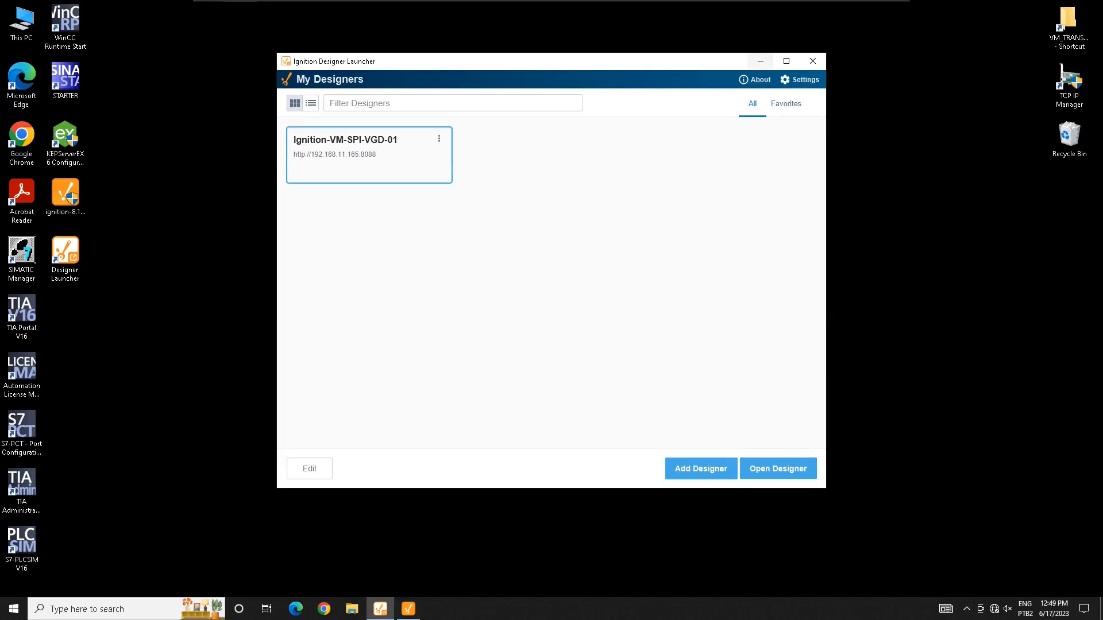
left_click(408, 609)
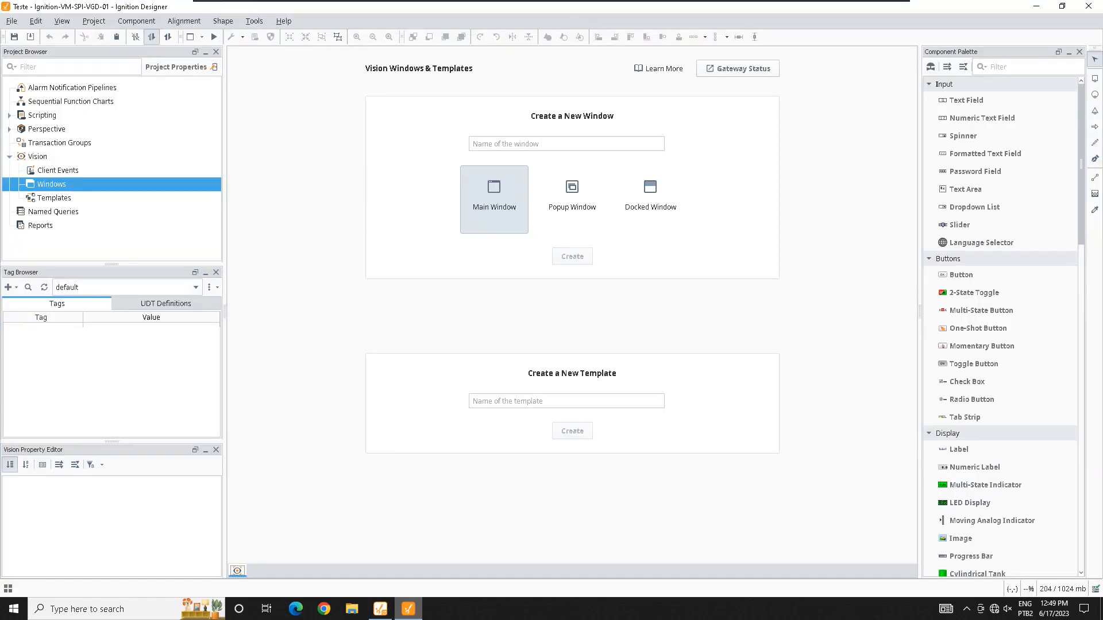
scroll(1002, 326, "down", 8)
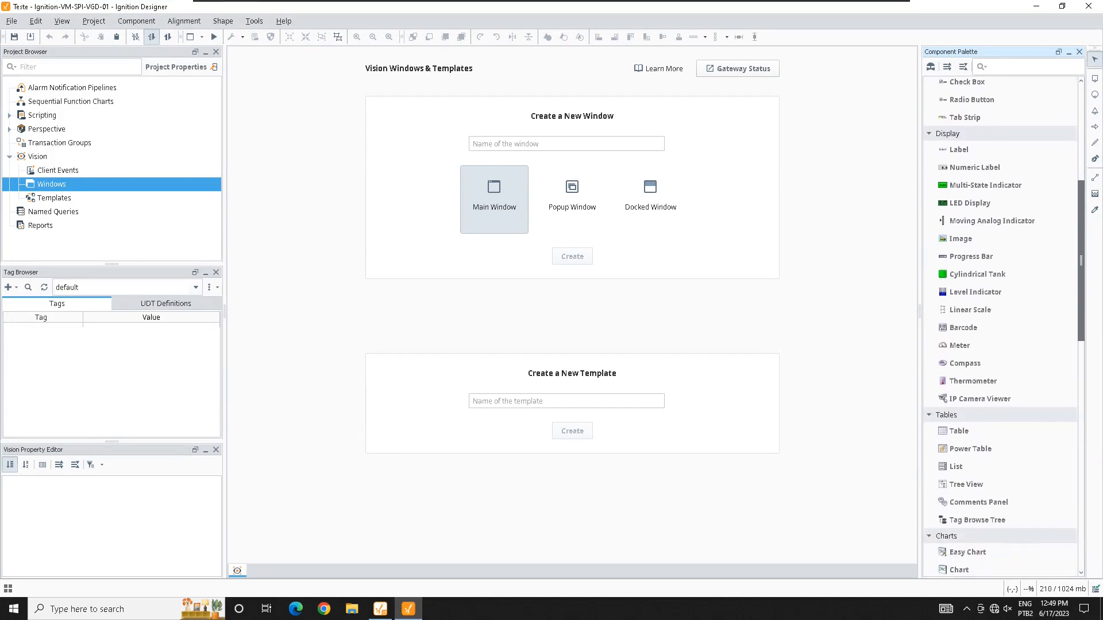
scroll(1003, 326, "up", 8)
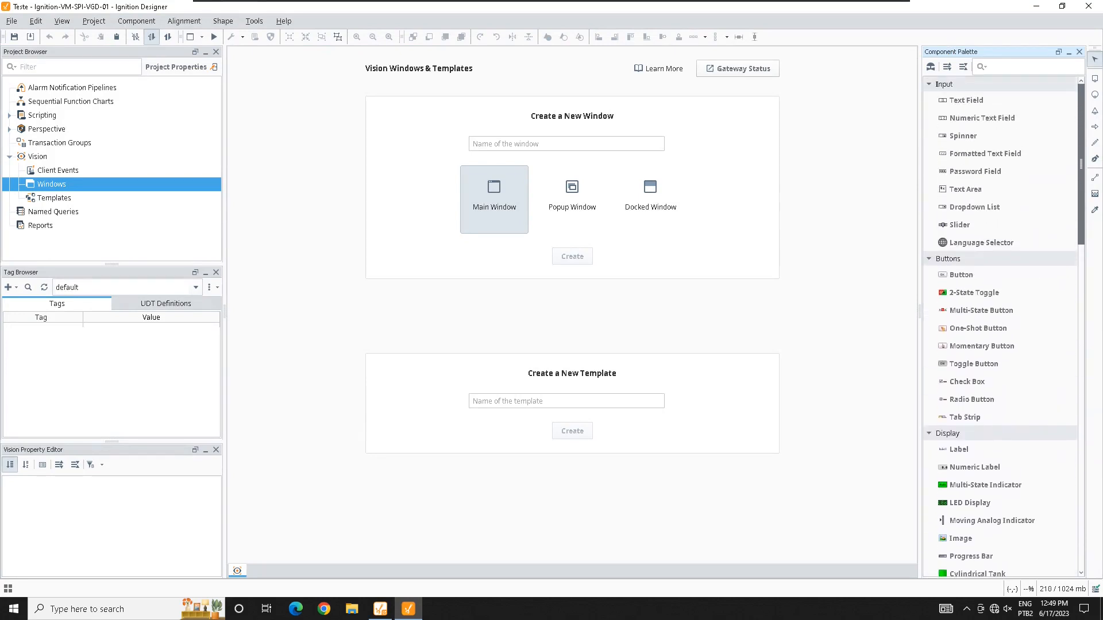
left_click(237, 570)
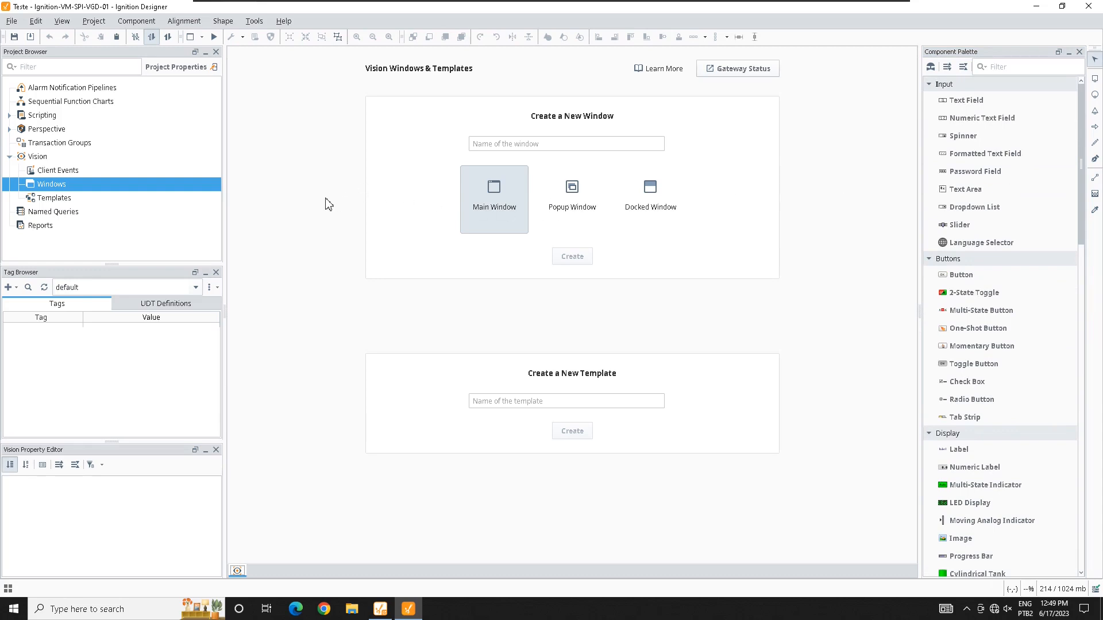
left_click(37, 156)
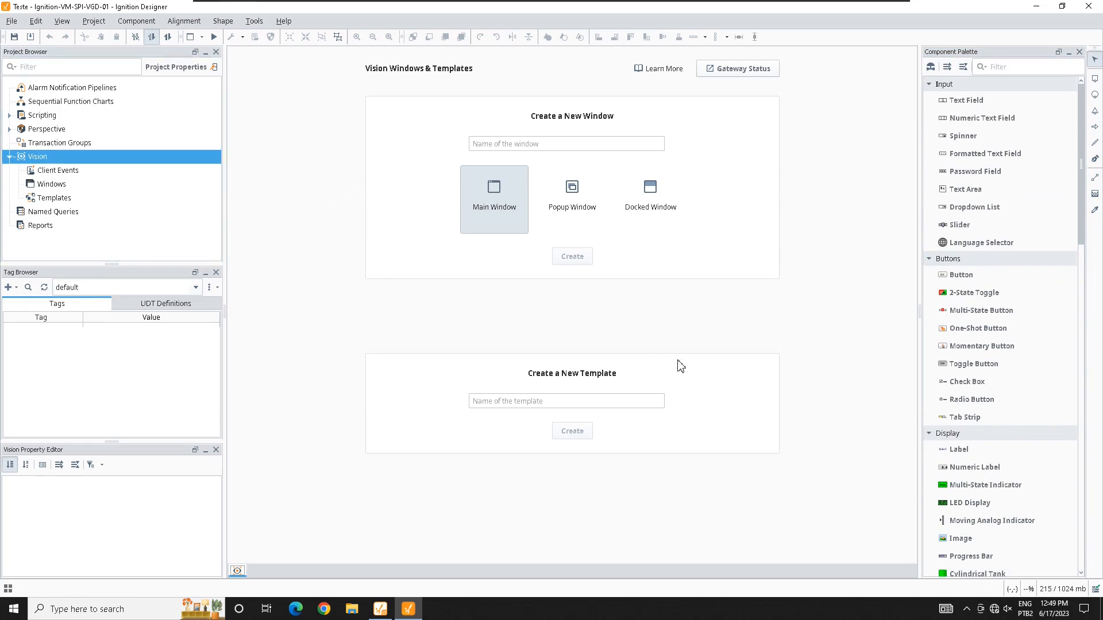